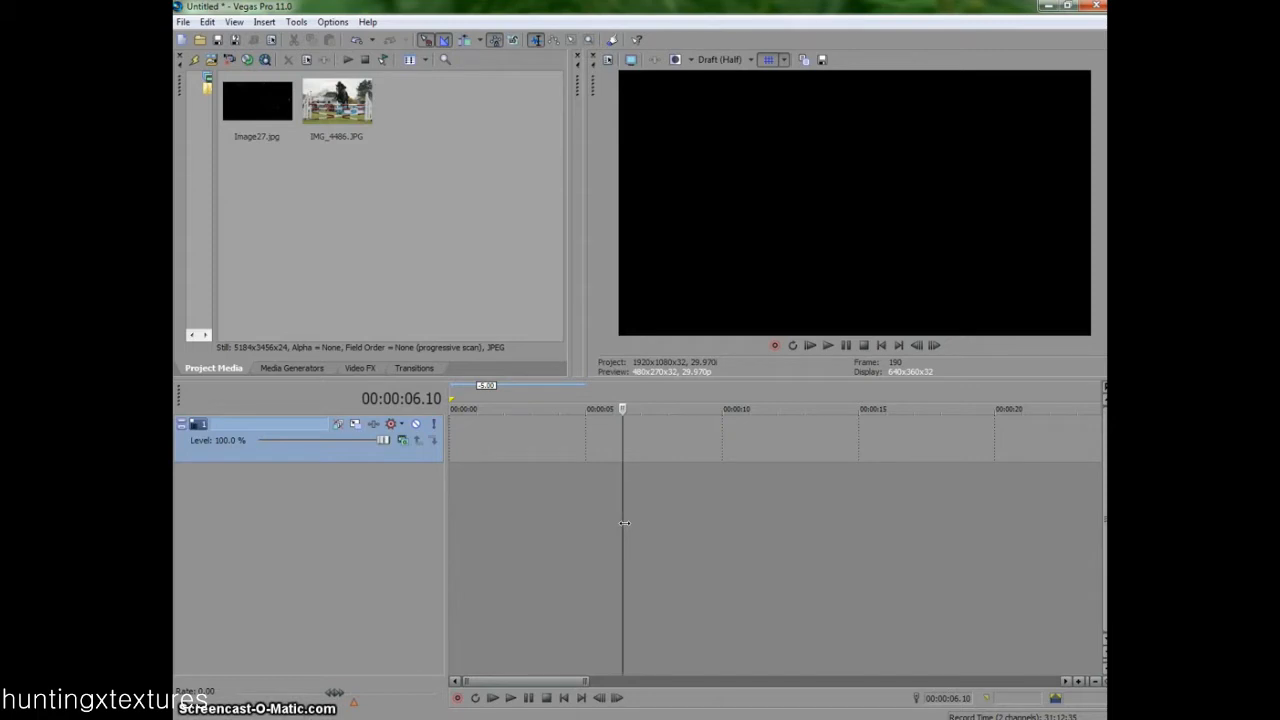
# - Move the playhead back to the start of the timeline
pyautogui.moveTo(624, 523); pyautogui.dragTo(435, 511)
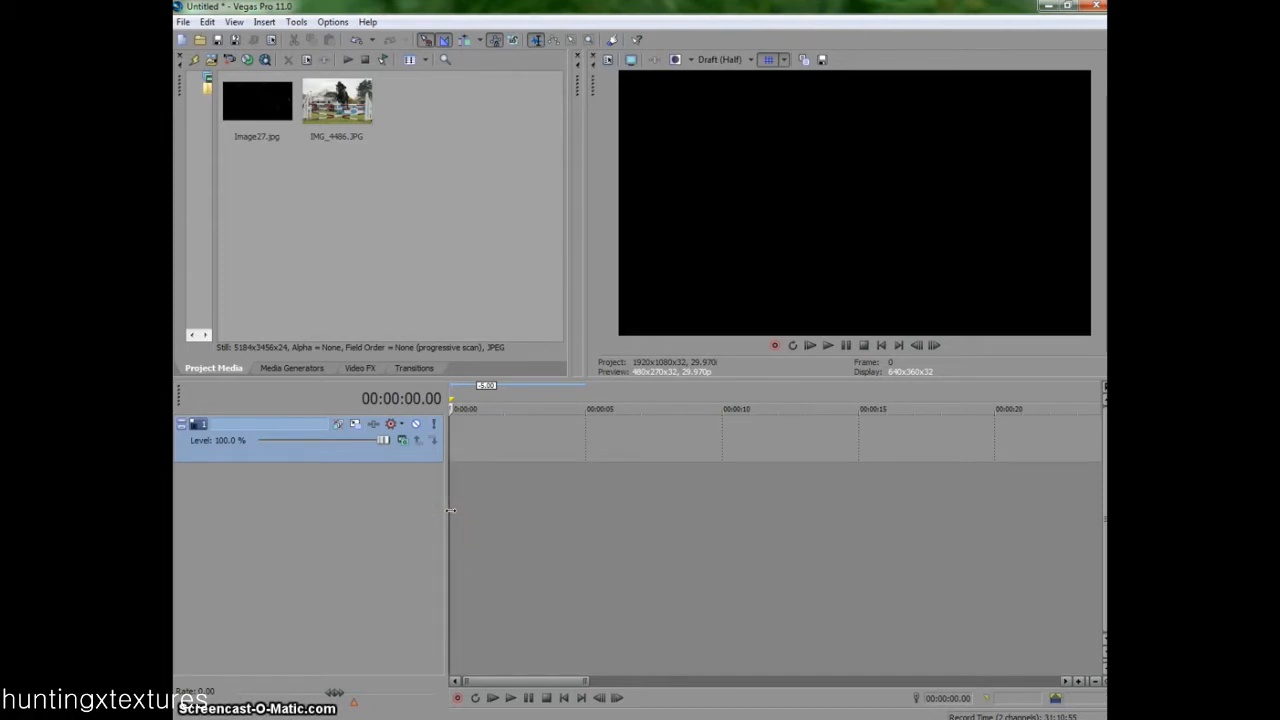
pyautogui.click(463, 511)
pyautogui.click(768, 518)
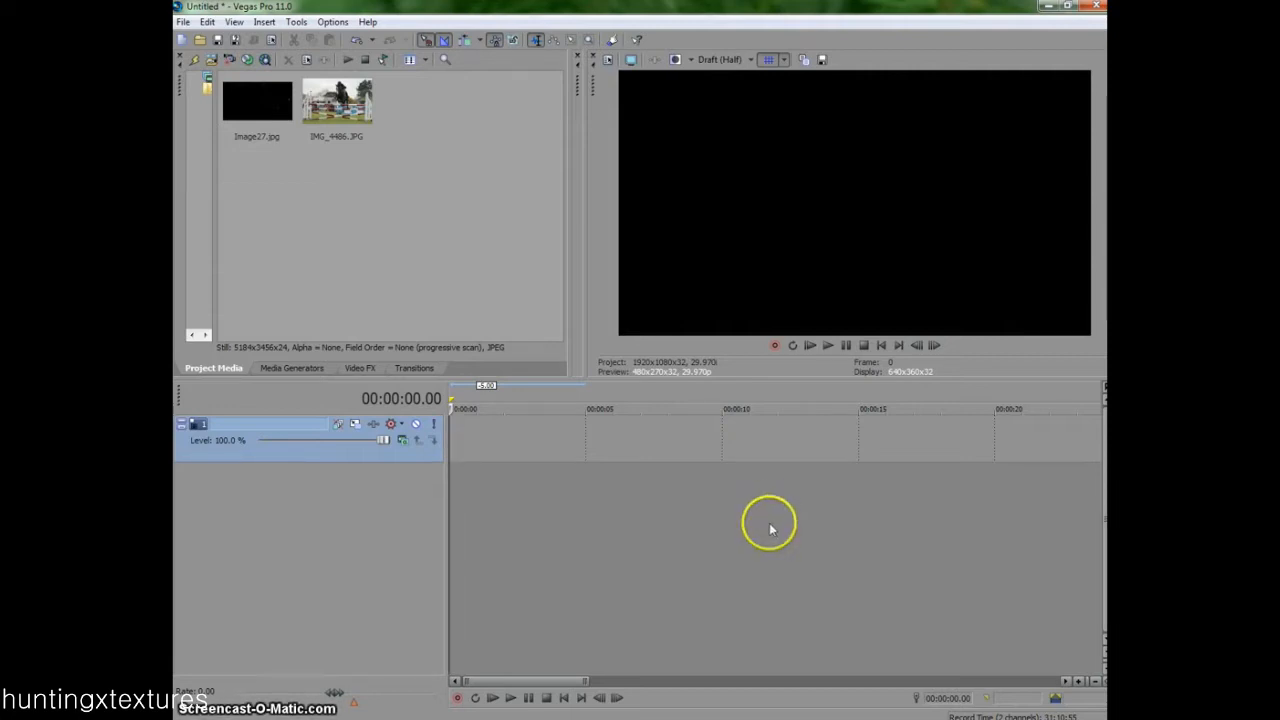
pyautogui.click(456, 513)
pyautogui.click(449, 513)
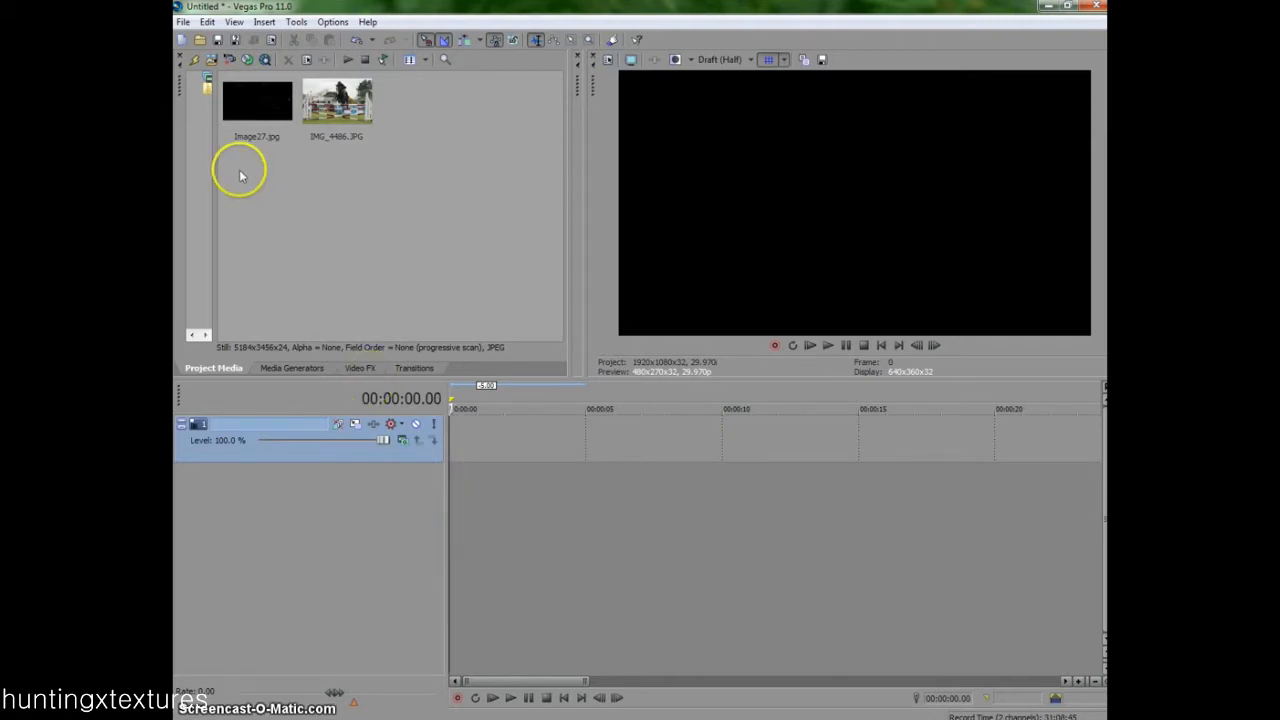
# - Place Image27.jpg on the empty video track at the start of the timeline
pyautogui.moveTo(250, 105); pyautogui.dragTo(303, 184)
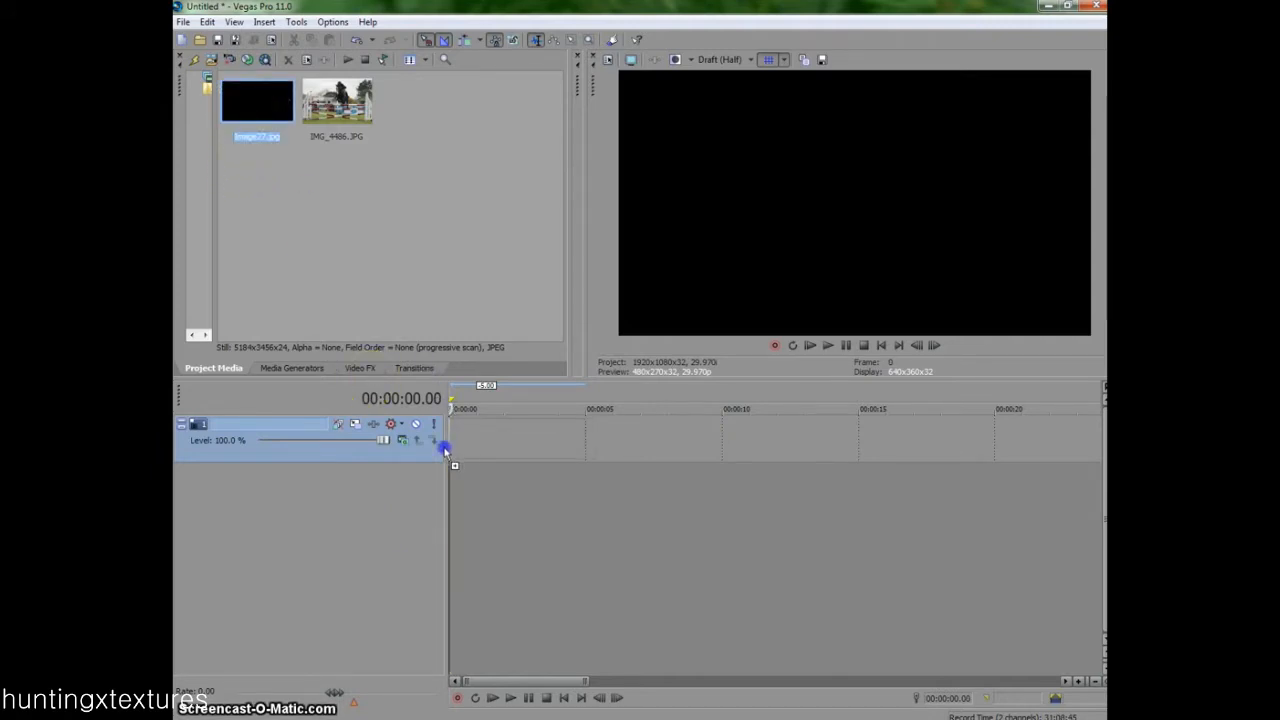
pyautogui.moveTo(446, 452); pyautogui.dragTo(452, 448)
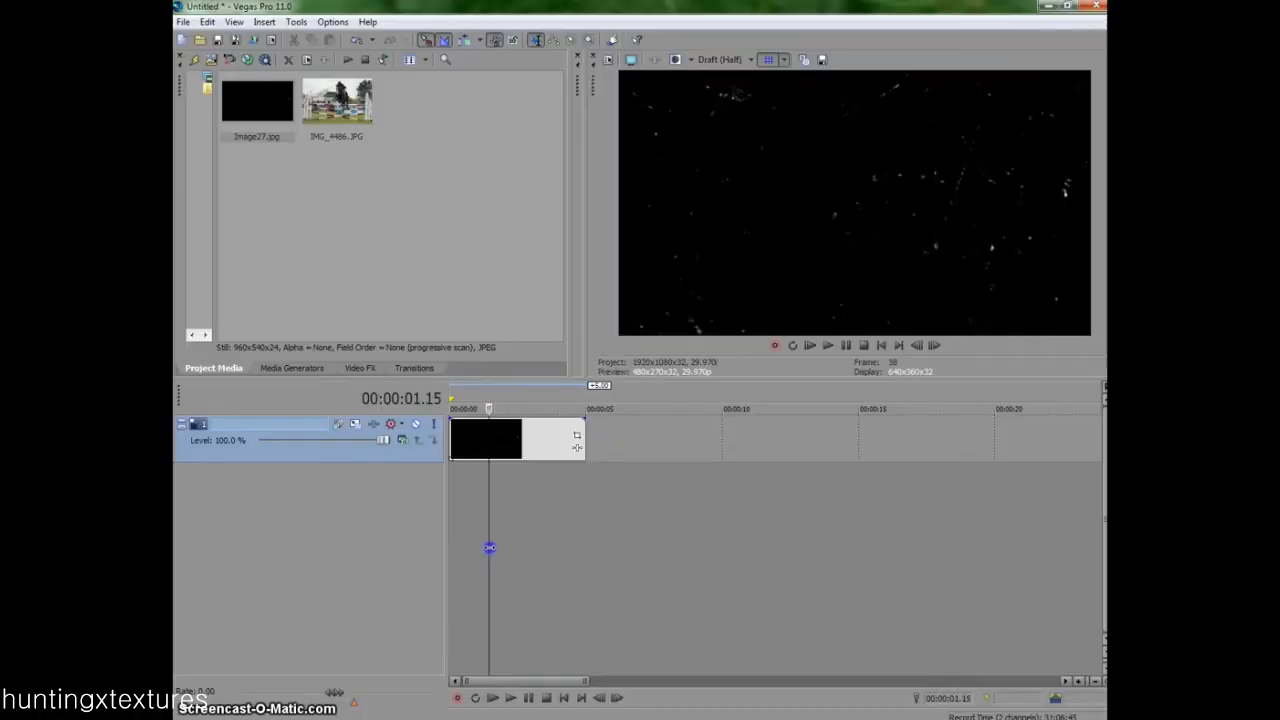
pyautogui.moveTo(491, 543); pyautogui.dragTo(399, 442)
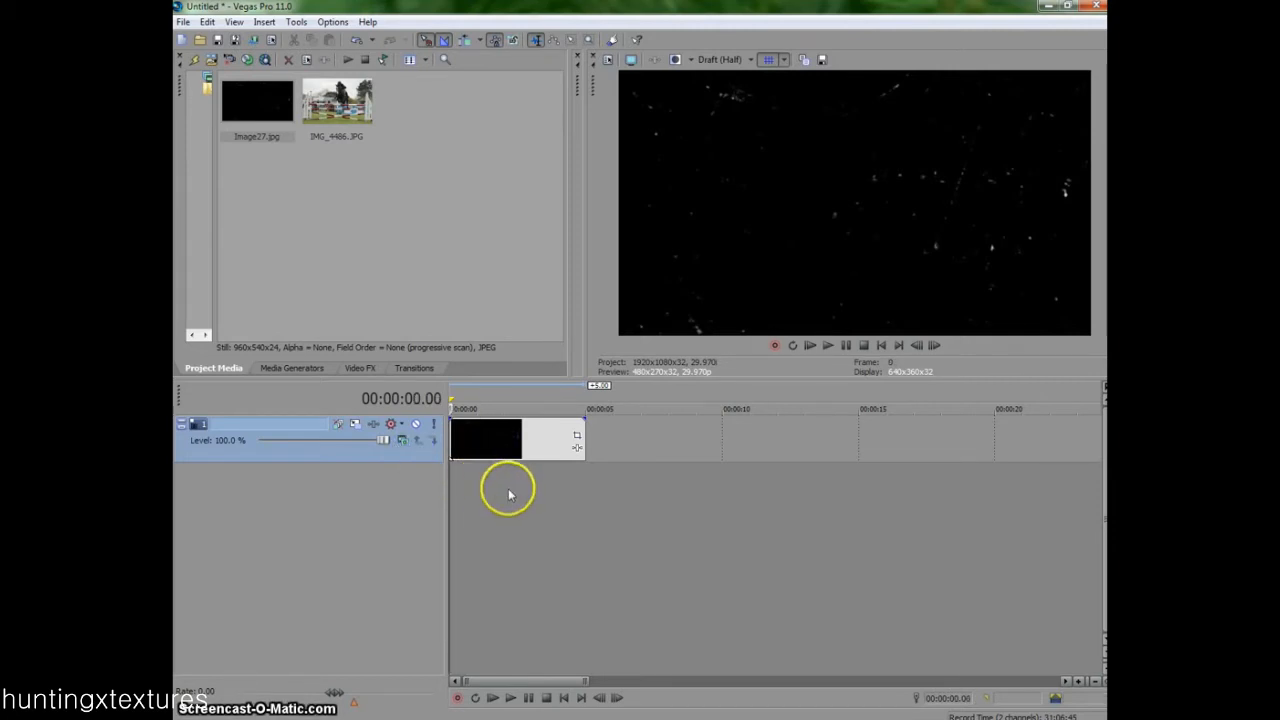
pyautogui.click(488, 433)
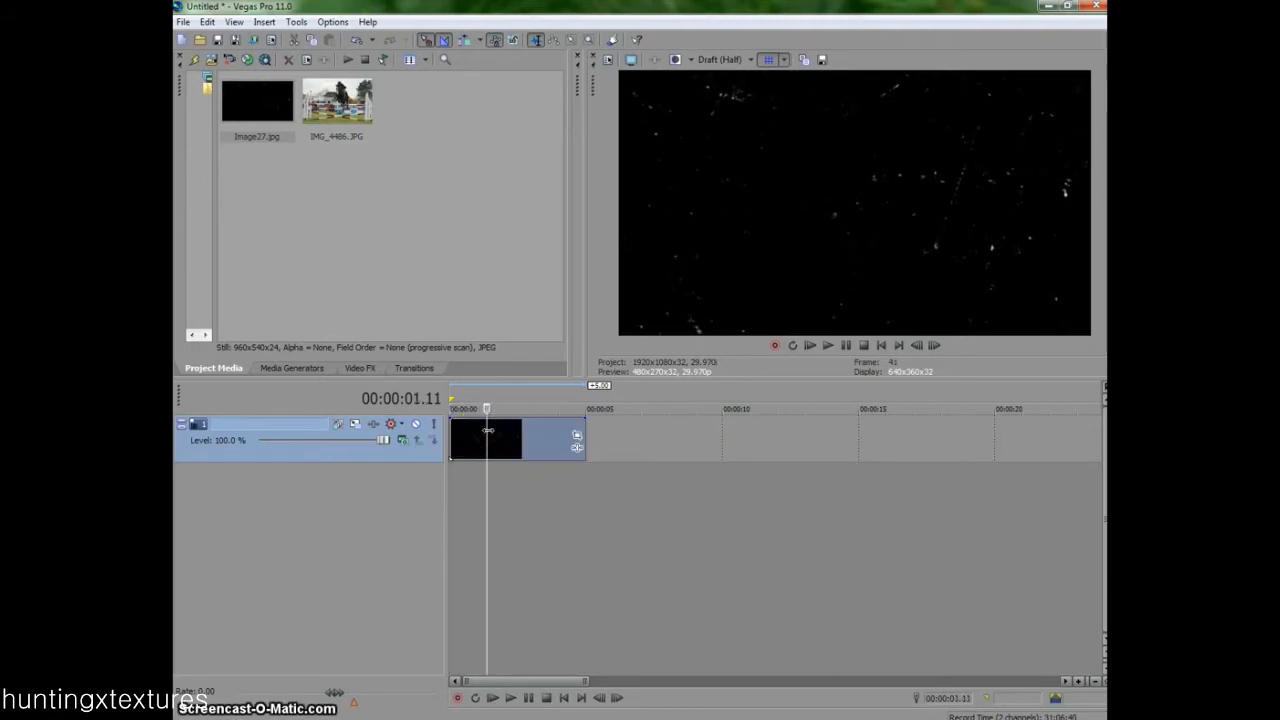
pyautogui.moveTo(486, 437); pyautogui.dragTo(487, 465)
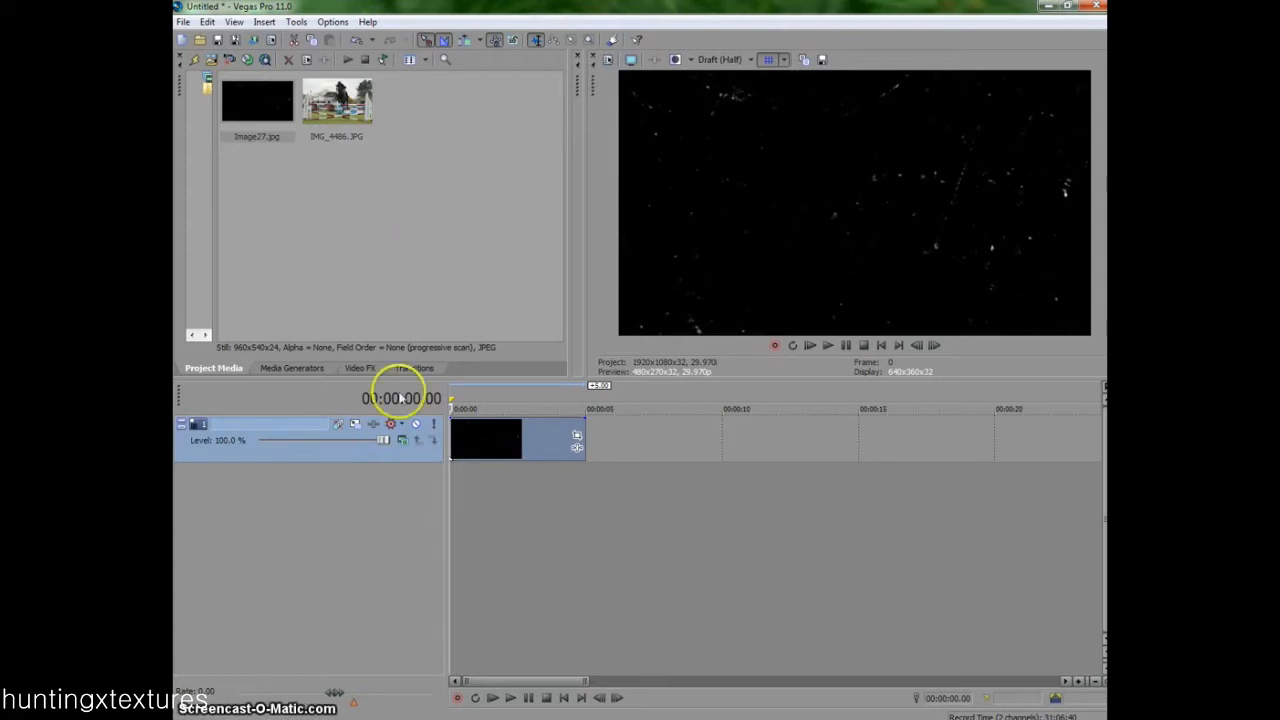
# - Insert a new video track above the image and add the ProType Titler's Centered preset at its start
pyautogui.rightClick(385, 498)
pyautogui.click(403, 538)
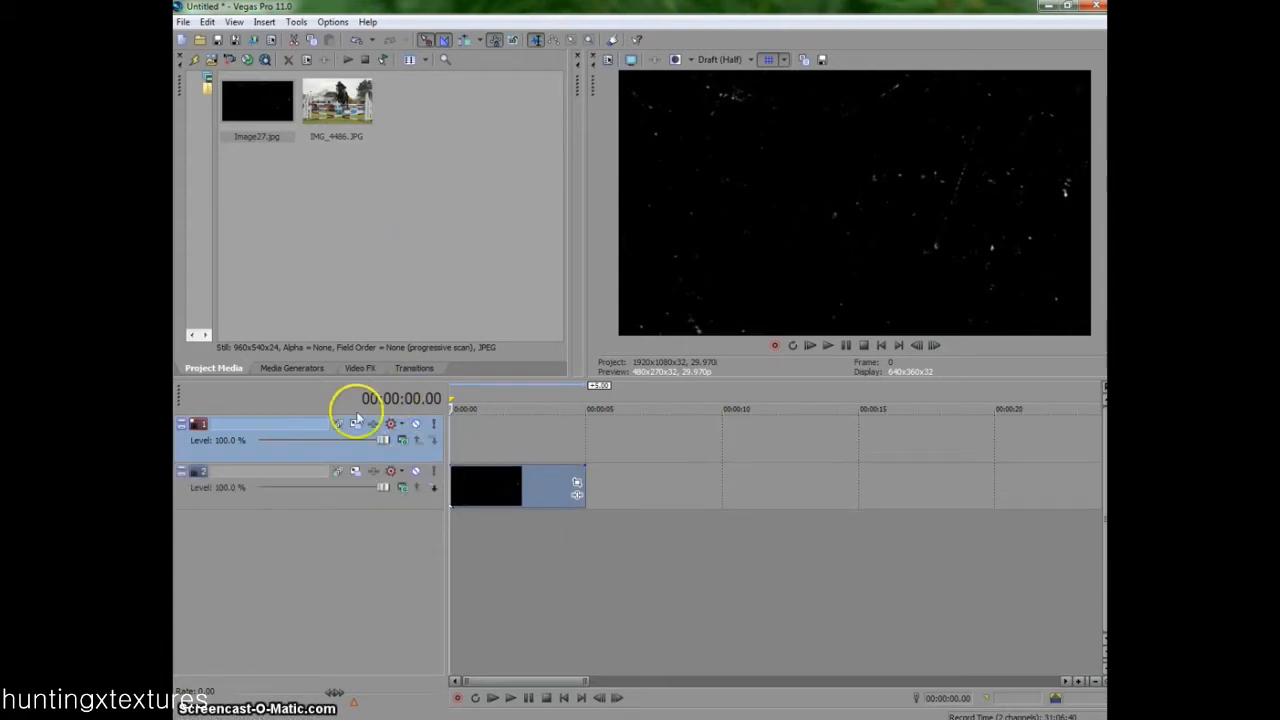
pyautogui.click(298, 368)
pyautogui.click(256, 137)
pyautogui.moveTo(452, 91); pyautogui.dragTo(501, 298)
pyautogui.moveTo(473, 418); pyautogui.dragTo(462, 425)
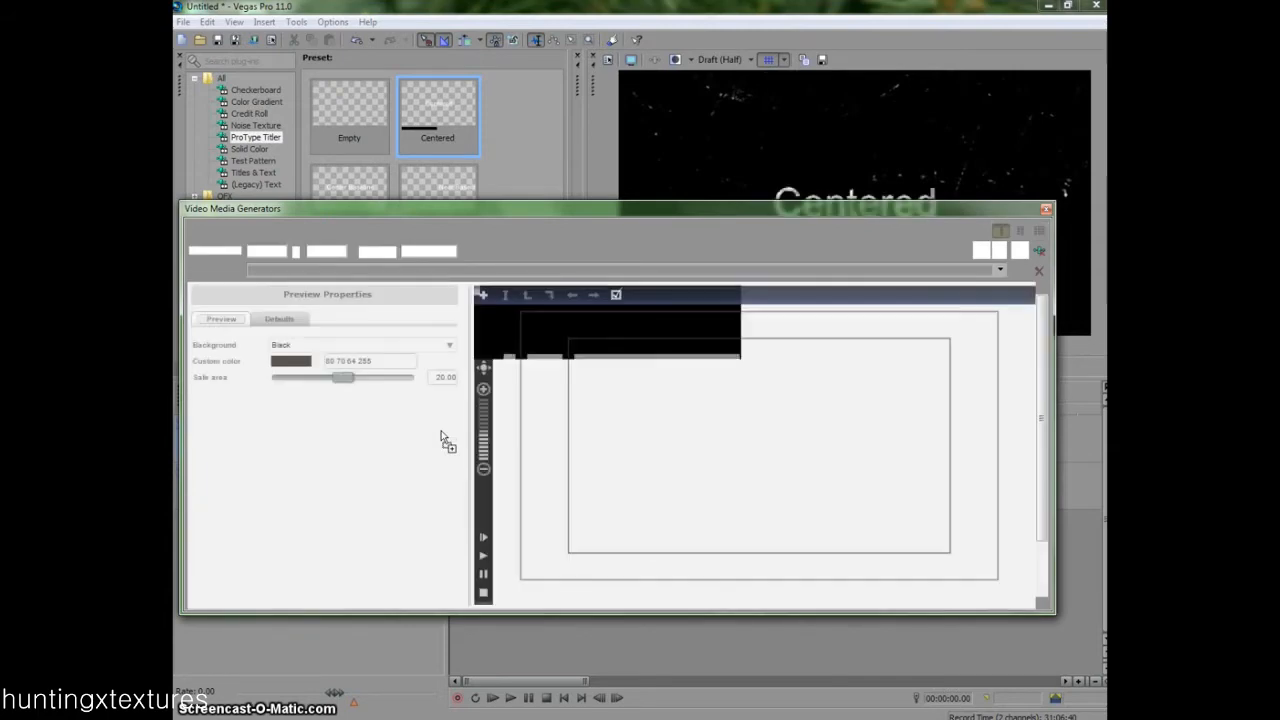
# - Replace the title's placeholder text with "choose what to believe"
pyautogui.moveTo(634, 201); pyautogui.dragTo(640, 290)
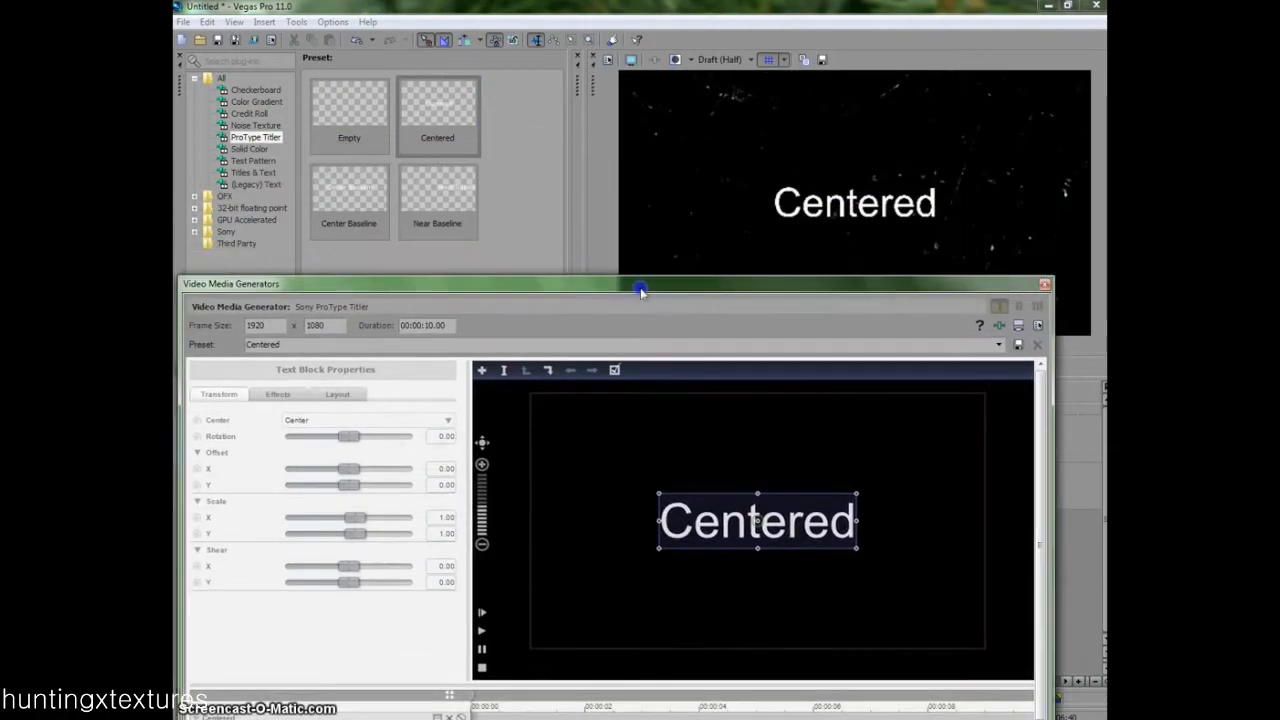
pyautogui.doubleClick(806, 520)
pyautogui.moveTo(849, 517); pyautogui.dragTo(583, 562)
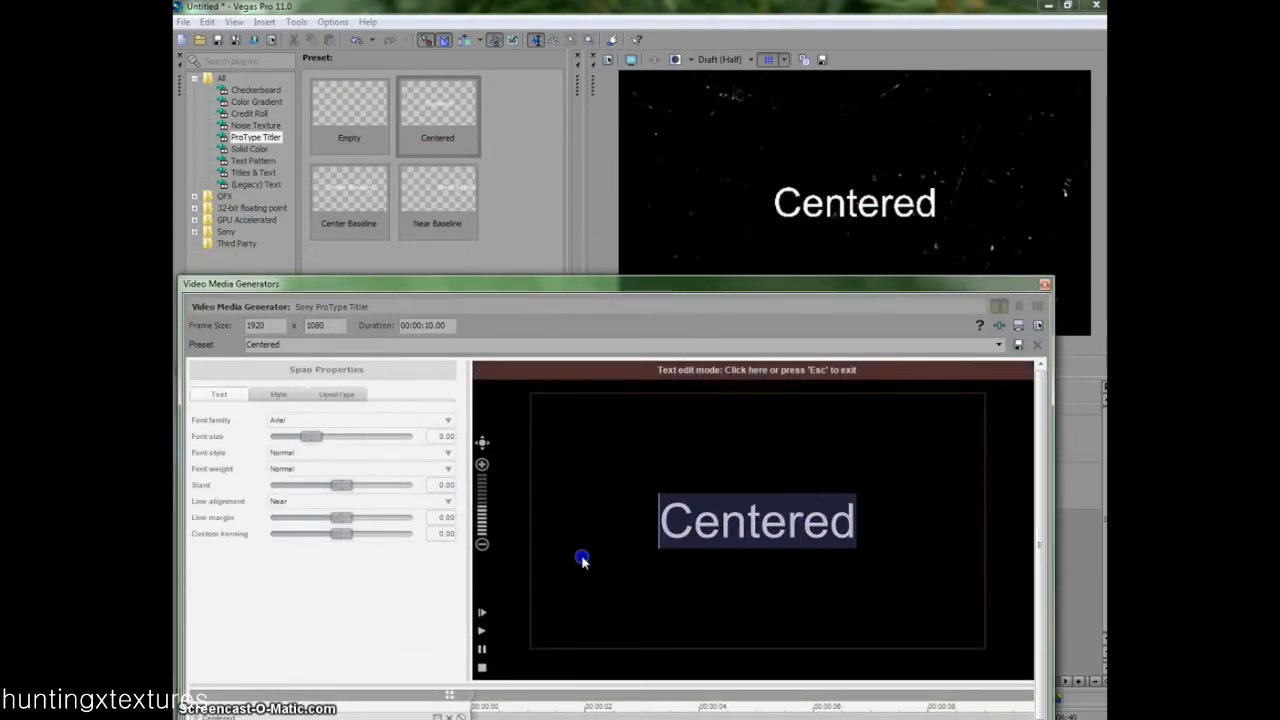
pyautogui.press('BackSpace')
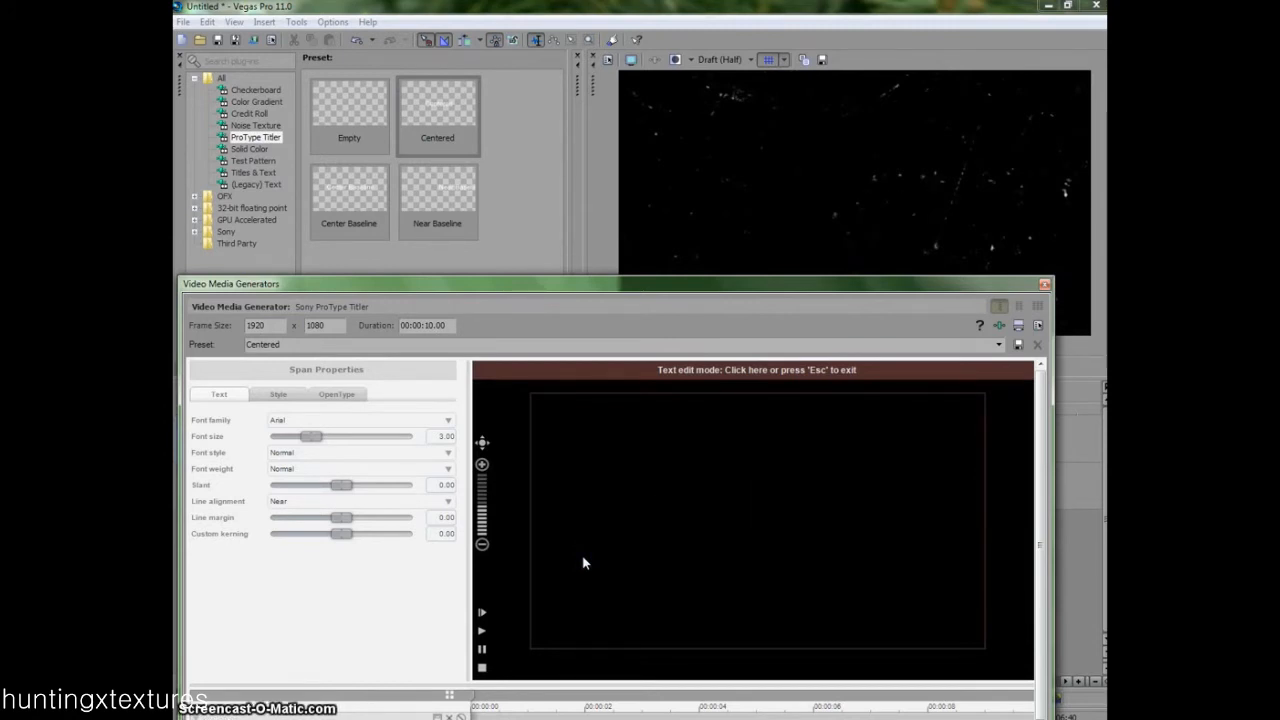
pyautogui.write('choose what to ')
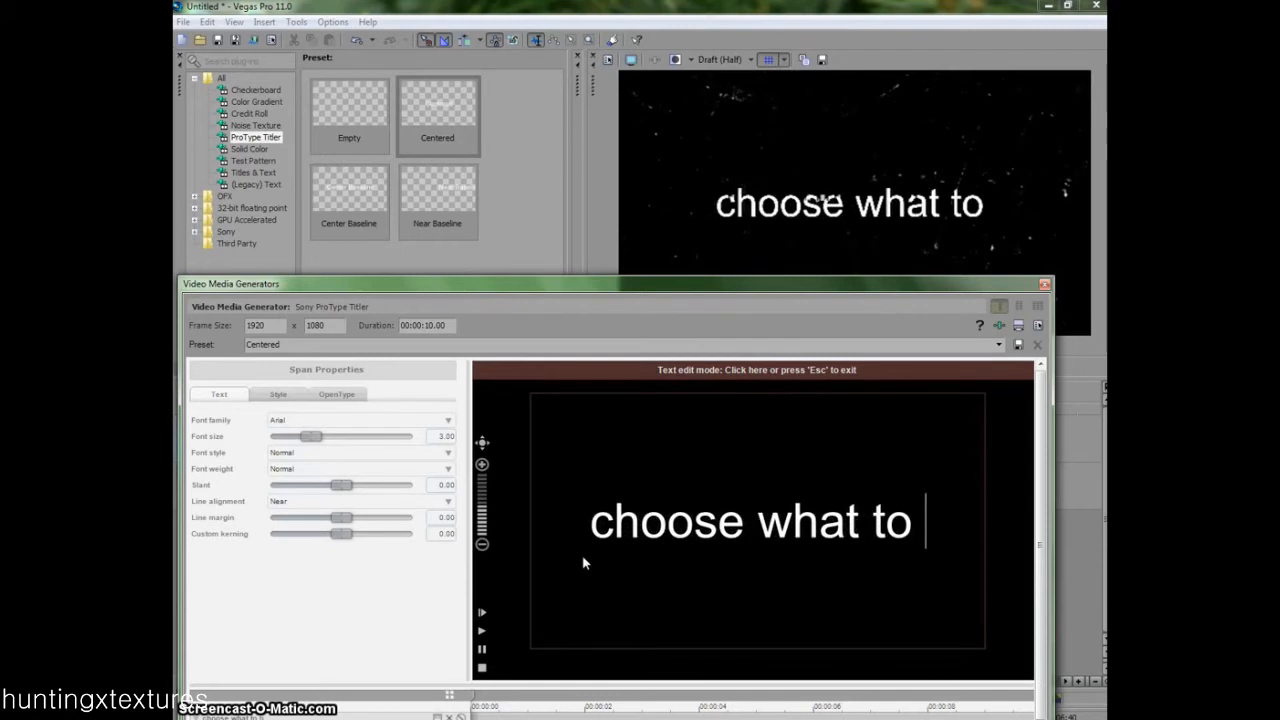
pyautogui.write('believe')
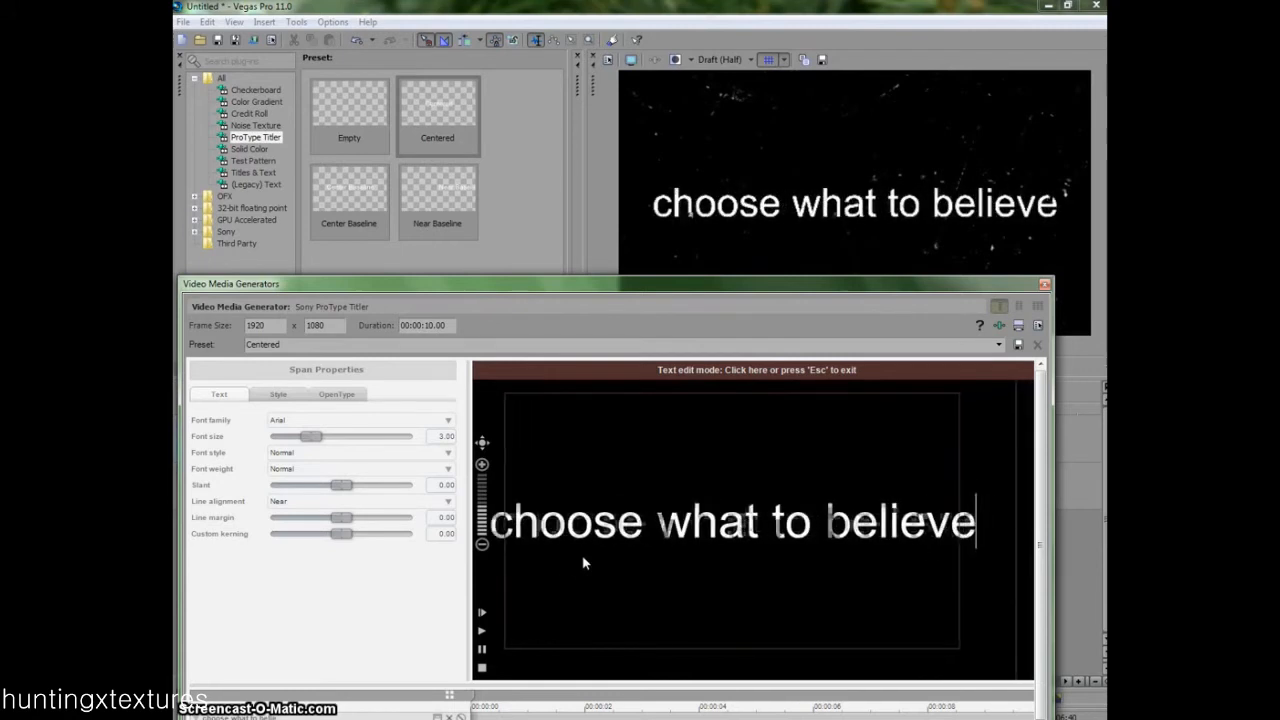
pyautogui.click(638, 556)
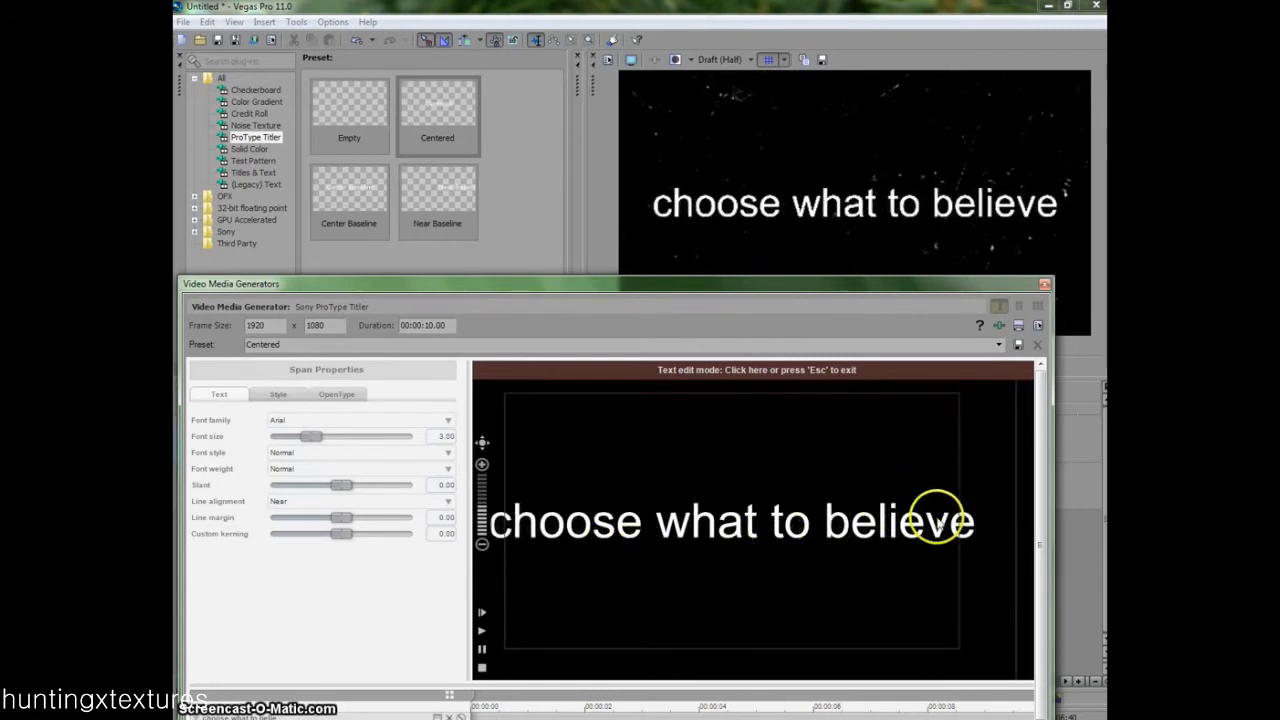
# - Select the whole title text and set its font family to Dawning of a New Day
pyautogui.moveTo(977, 523); pyautogui.dragTo(388, 422)
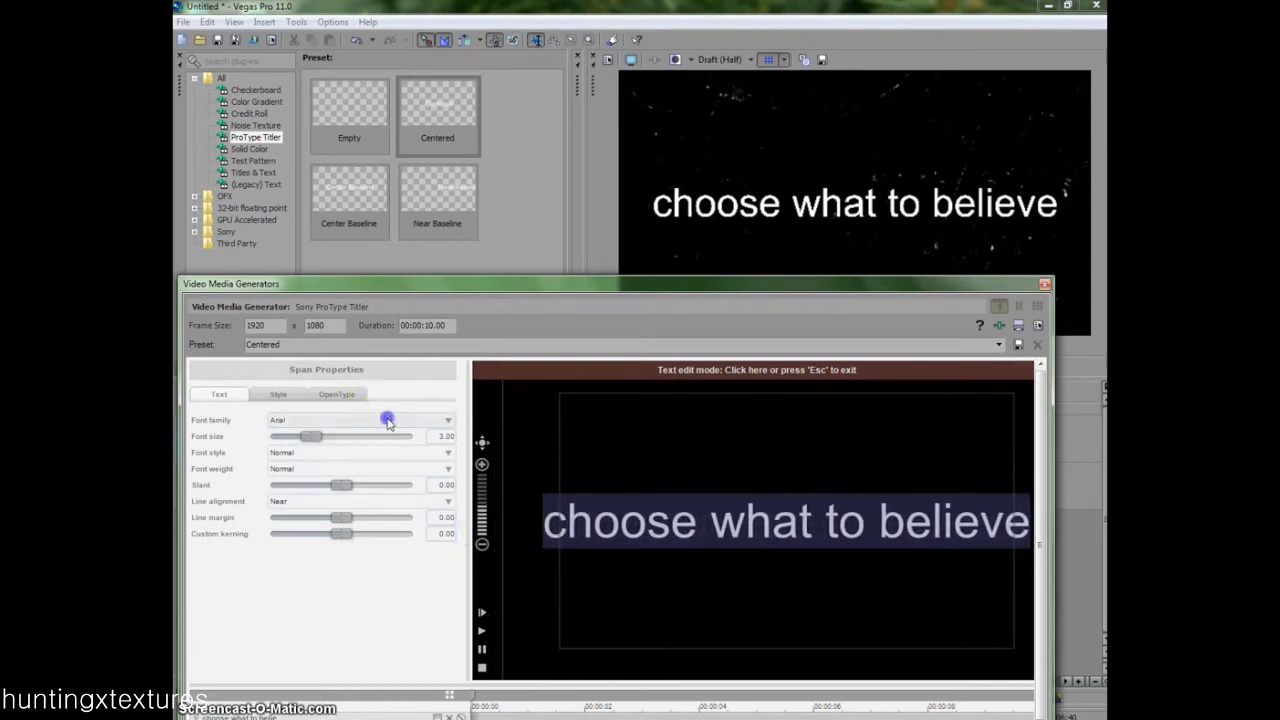
pyautogui.click(388, 422)
pyautogui.click(437, 422)
pyautogui.click(443, 423)
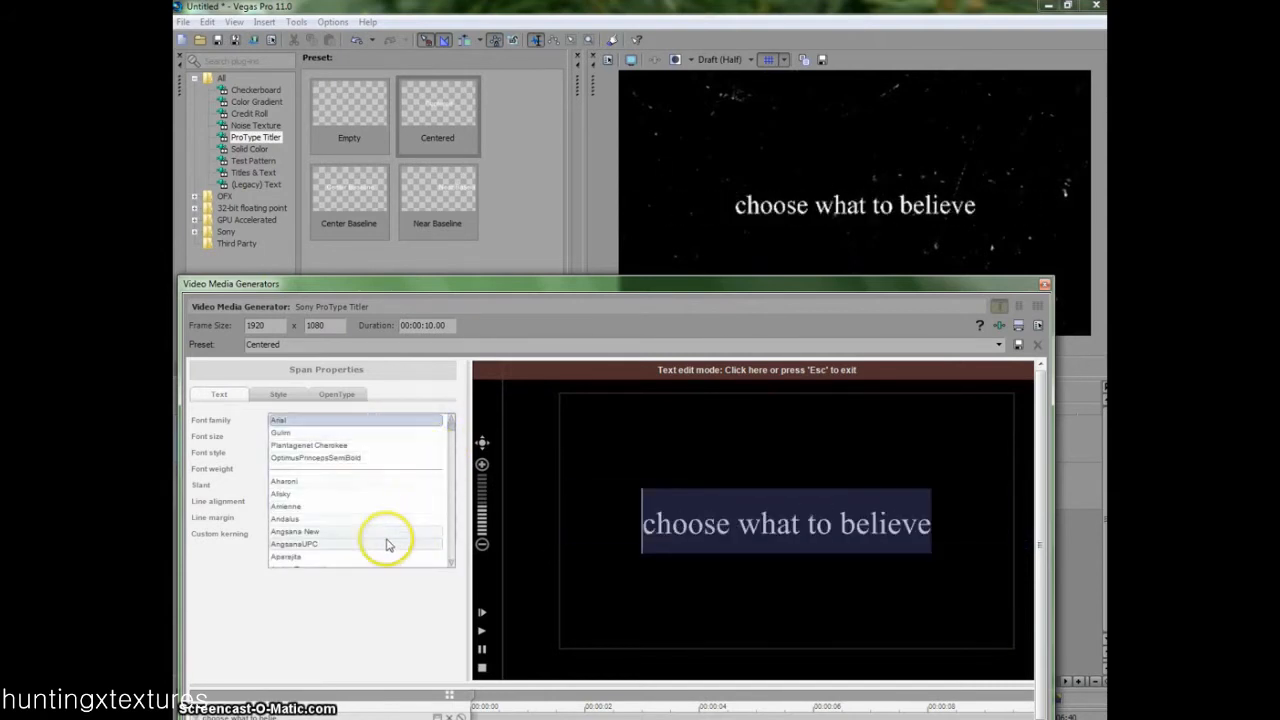
pyautogui.scroll(-15, 385, 515)
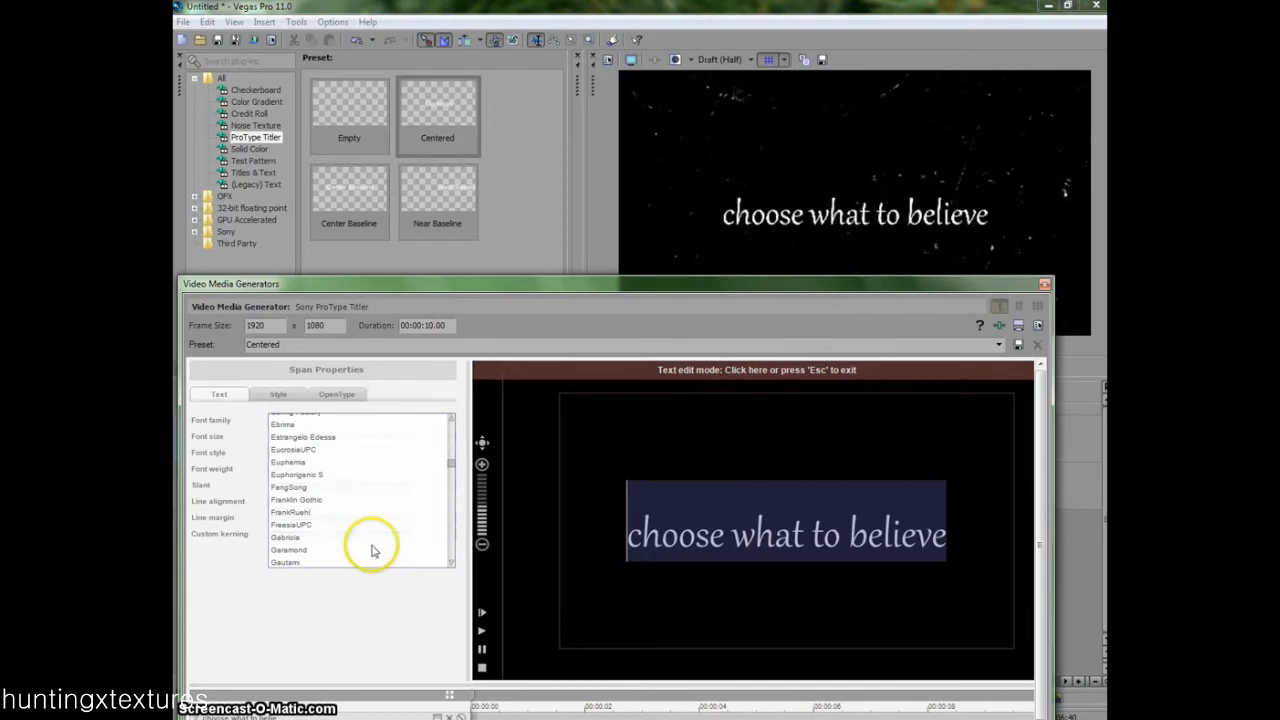
pyautogui.scroll(-10, 351, 500)
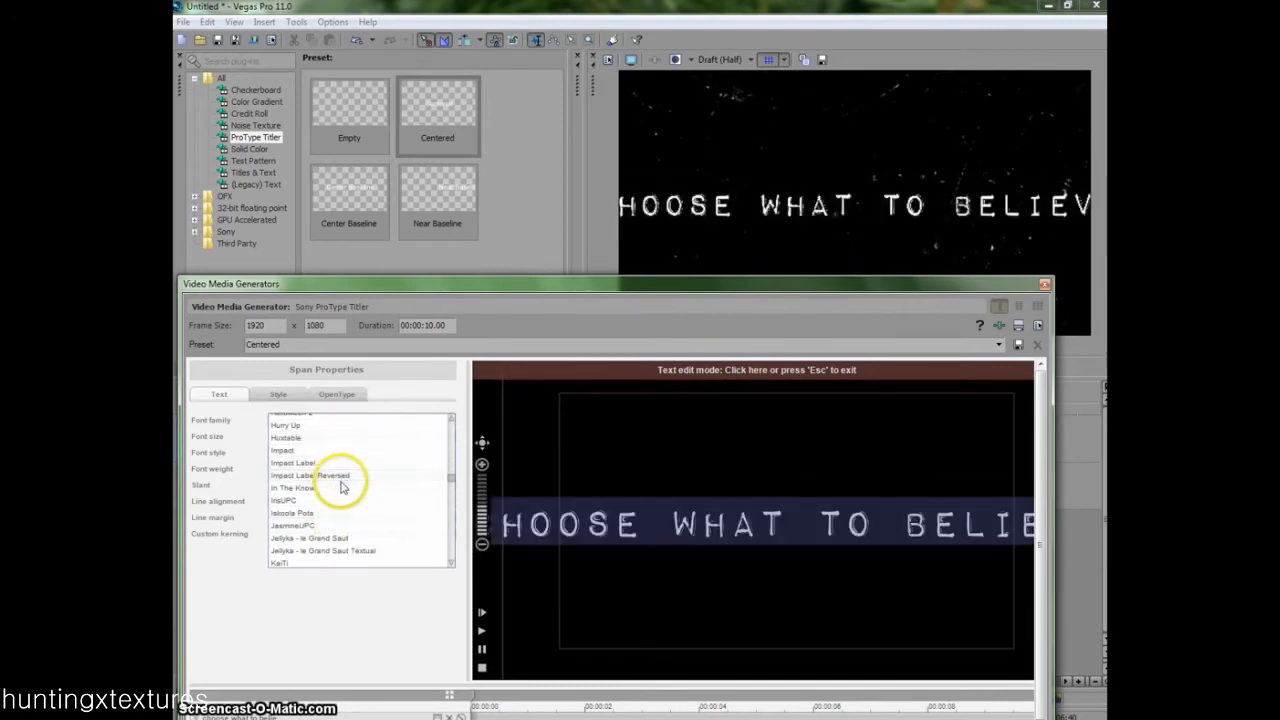
pyautogui.scroll(-3, 338, 500)
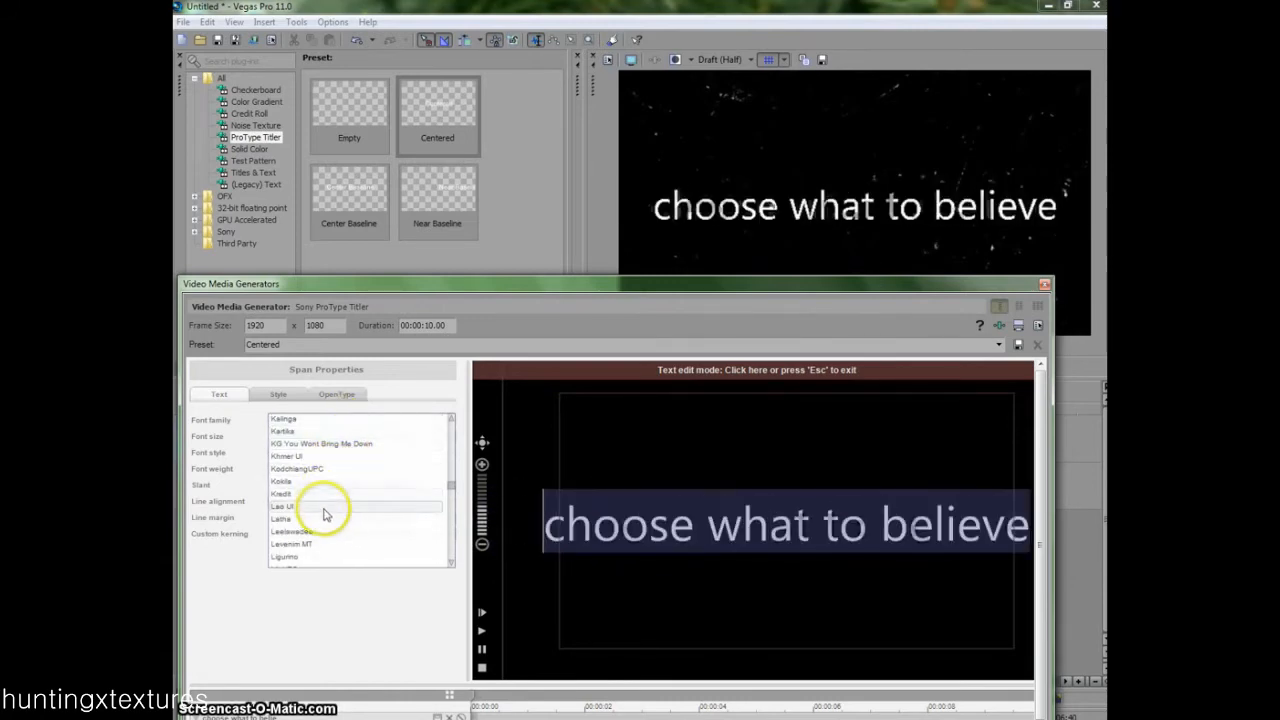
pyautogui.scroll(-3, 345, 463)
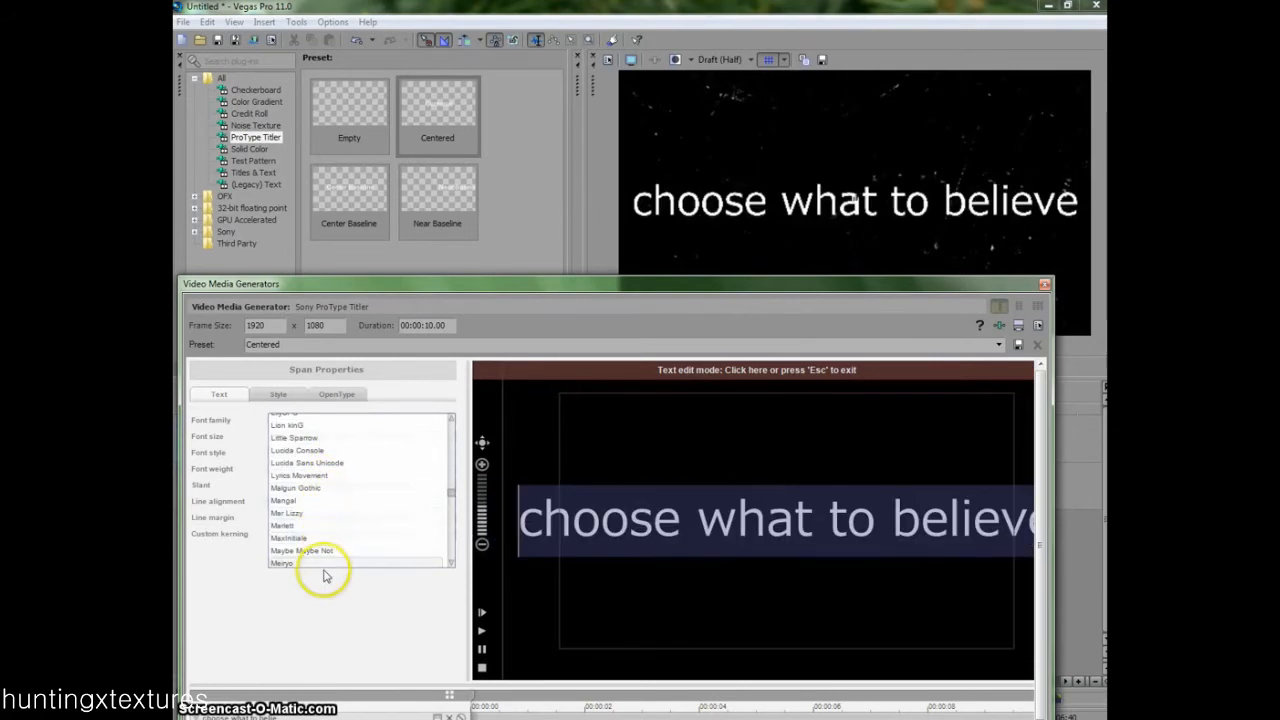
pyautogui.scroll(-5, 313, 430)
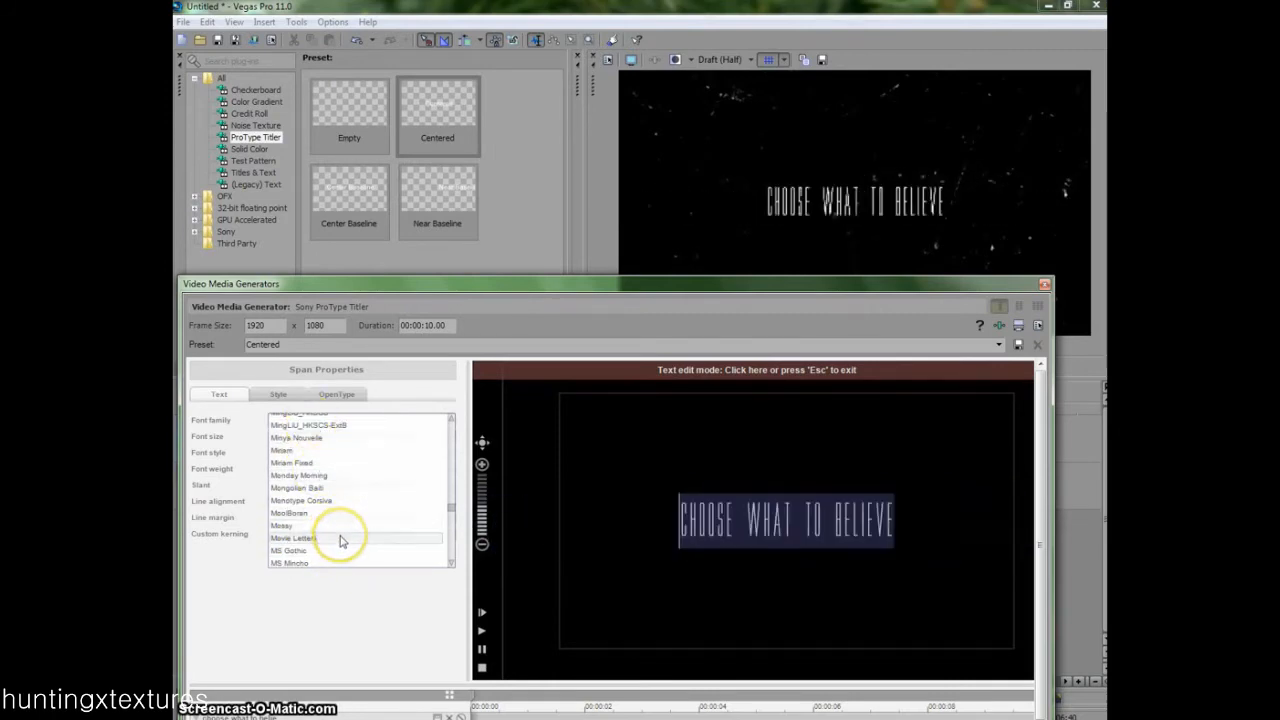
pyautogui.scroll(-4, 340, 538)
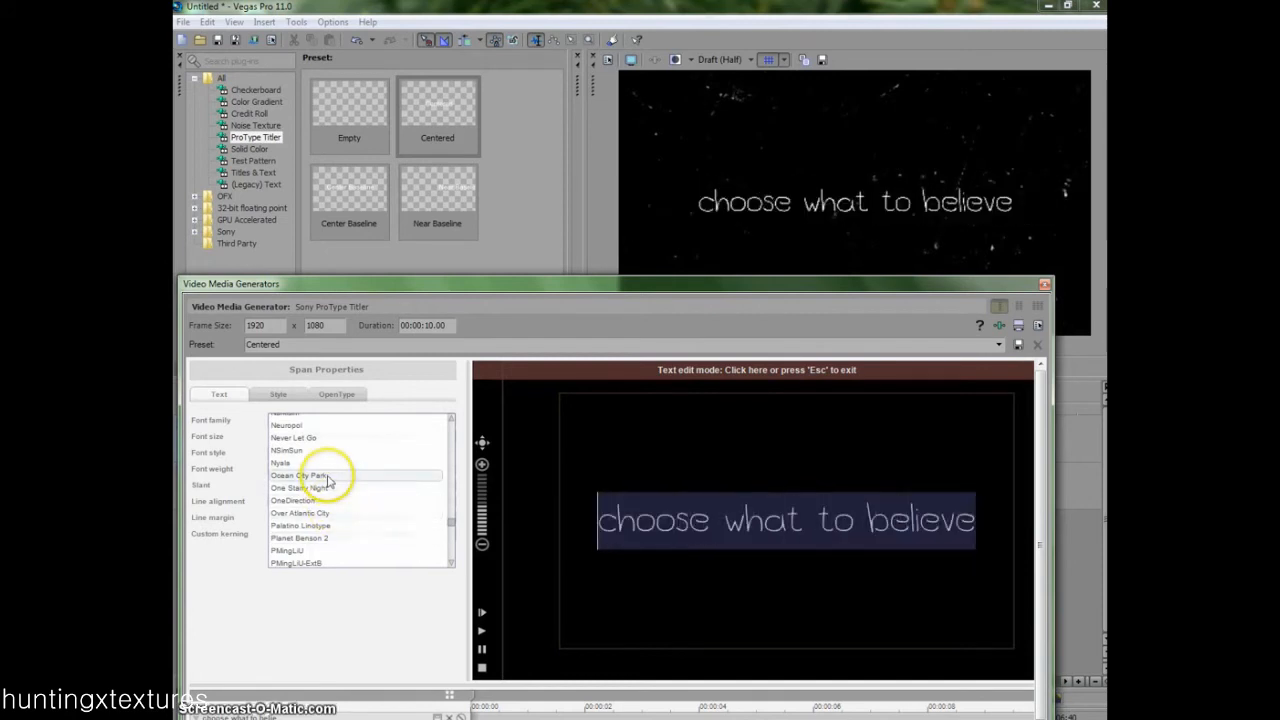
pyautogui.scroll(6, 330, 480)
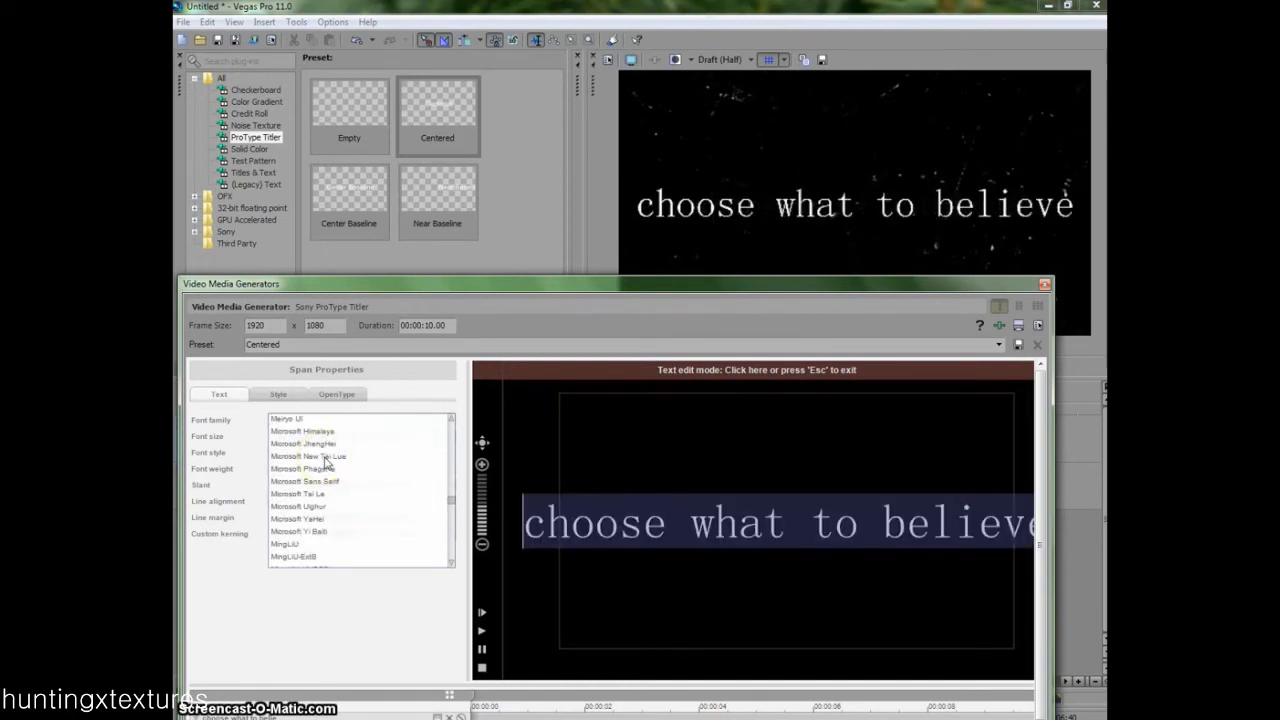
pyautogui.scroll(10, 326, 461)
pyautogui.scroll(-5, 325, 462)
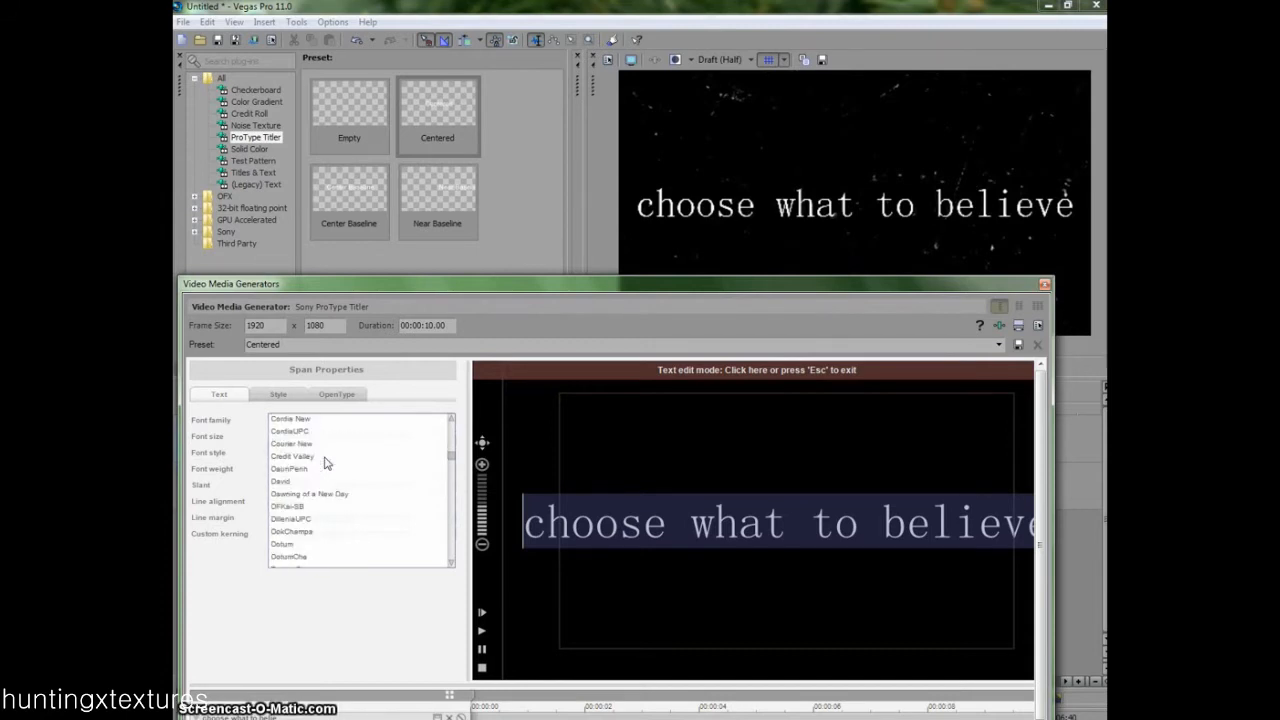
pyautogui.click(337, 493)
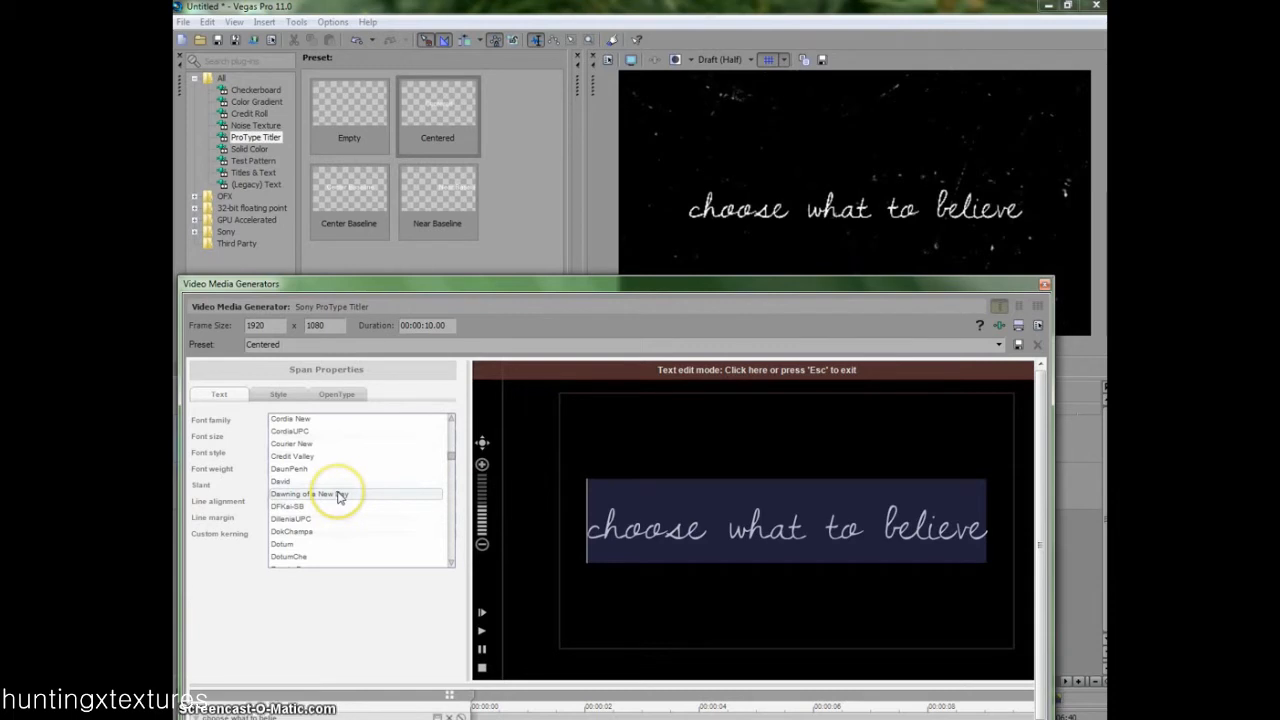
# - Reduce the title's font size to 1.32 and leave text editing
pyautogui.moveTo(325, 437); pyautogui.dragTo(300, 440)
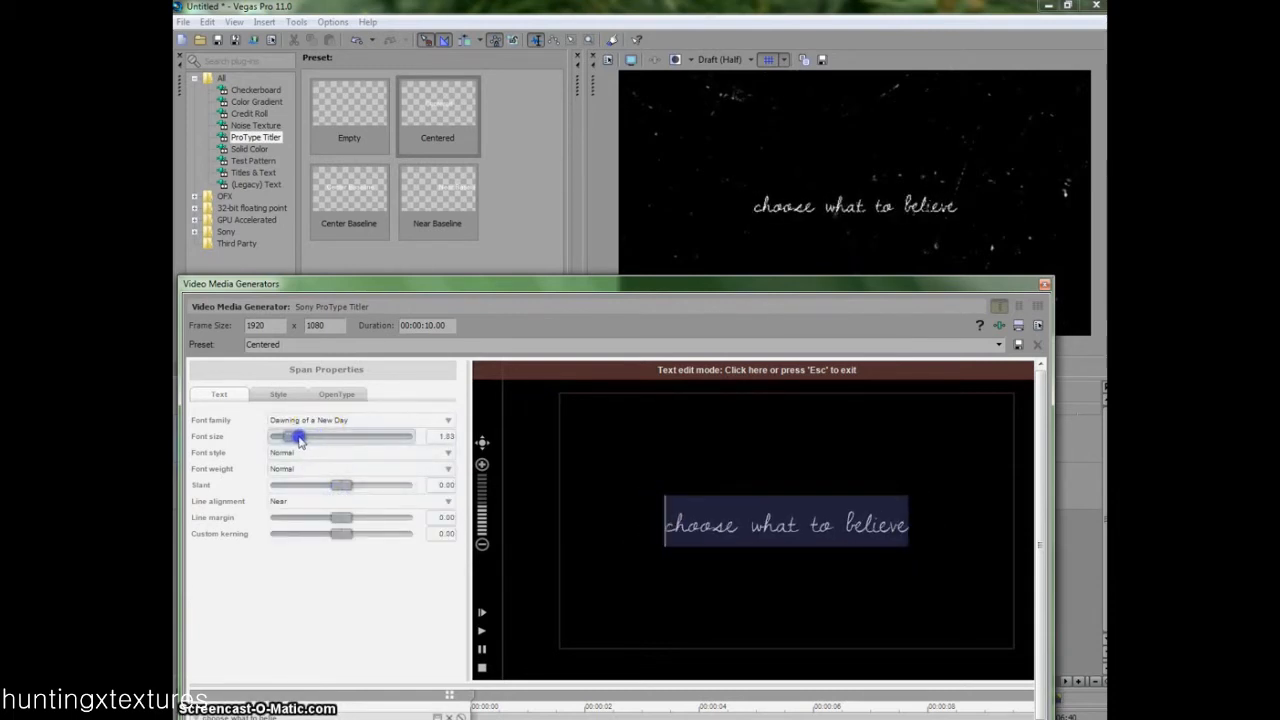
pyautogui.moveTo(296, 441); pyautogui.dragTo(286, 440)
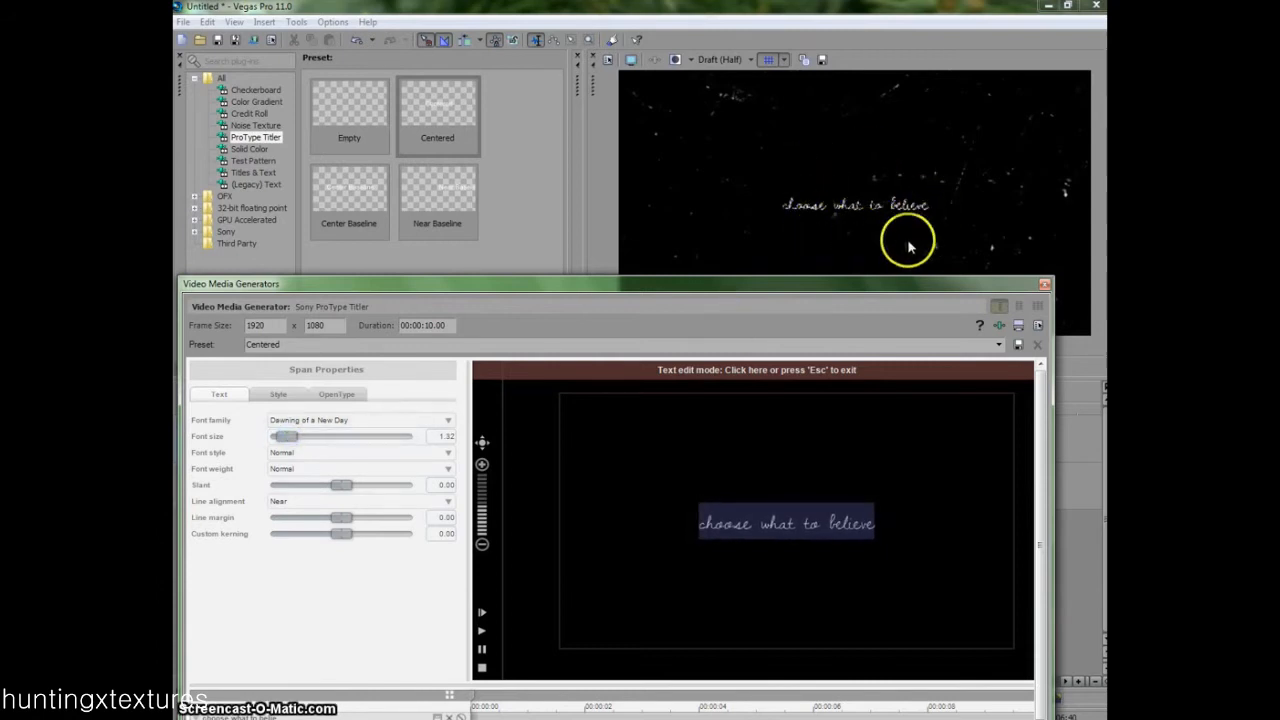
pyautogui.click(808, 370)
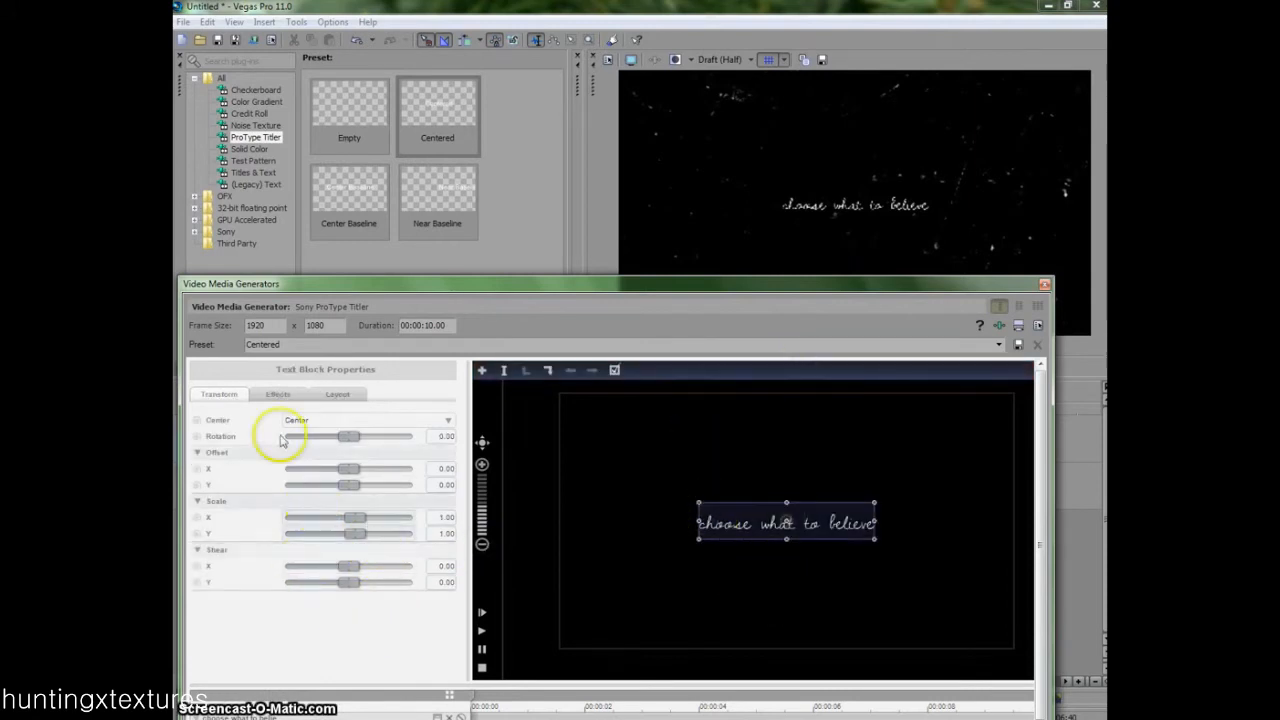
# - Enable the text block's path layout and set its position on path to 0.03
pyautogui.click(288, 395)
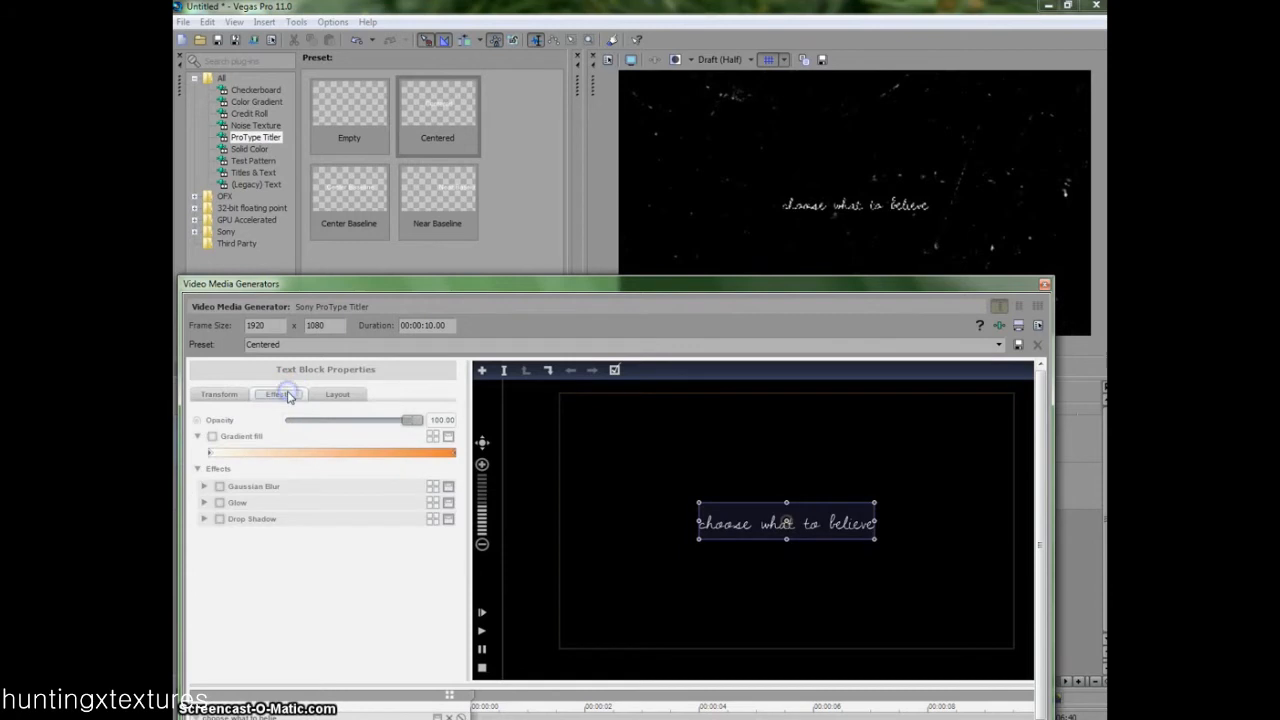
pyautogui.click(340, 395)
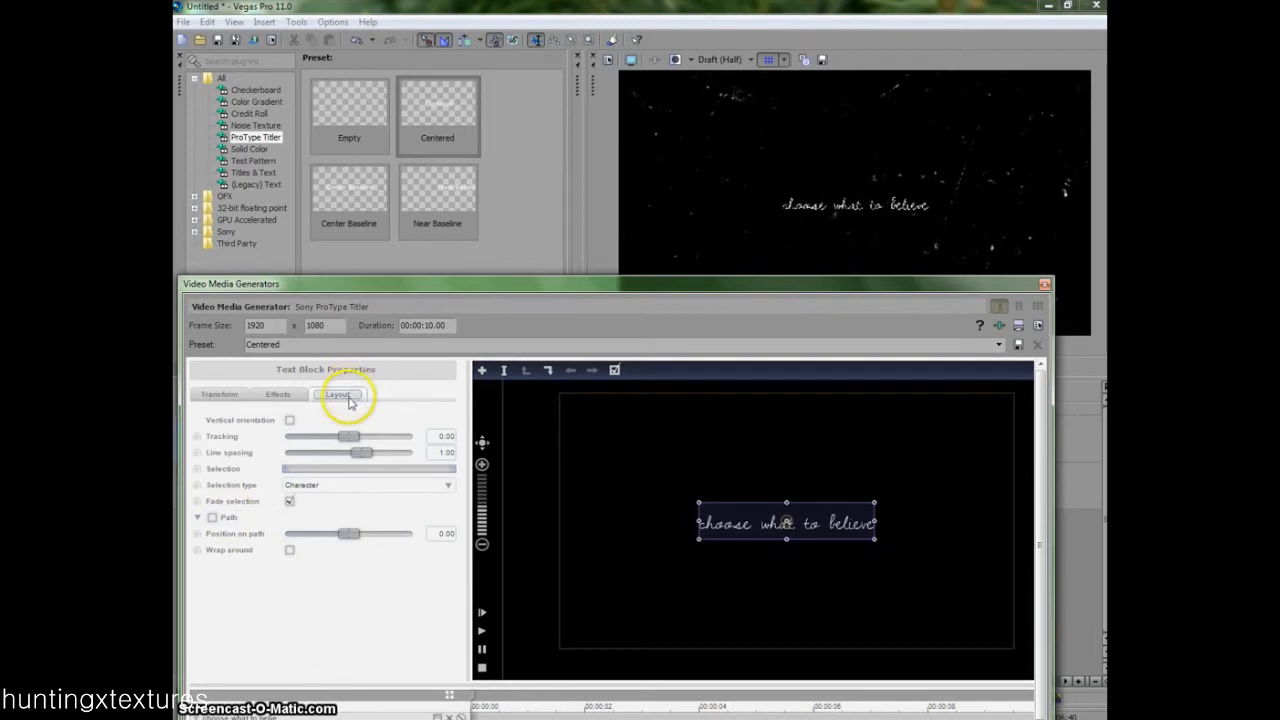
pyautogui.click(212, 518)
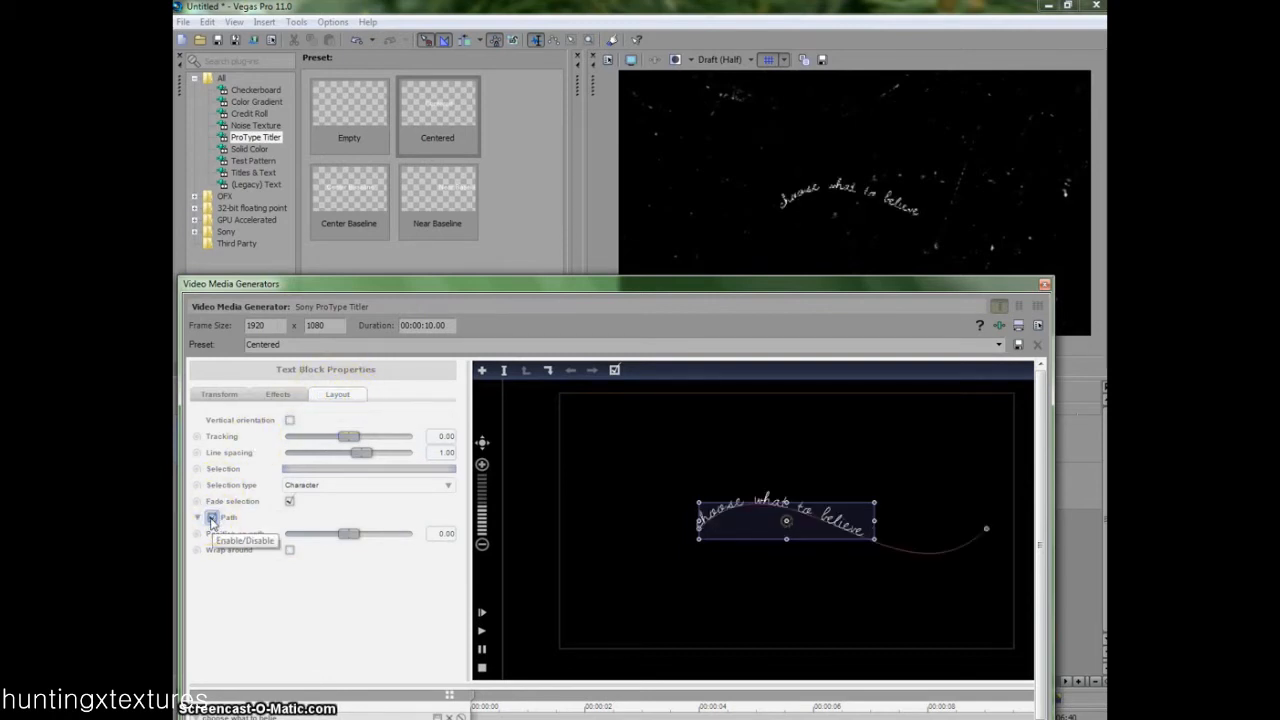
pyautogui.moveTo(352, 535); pyautogui.dragTo(349, 533)
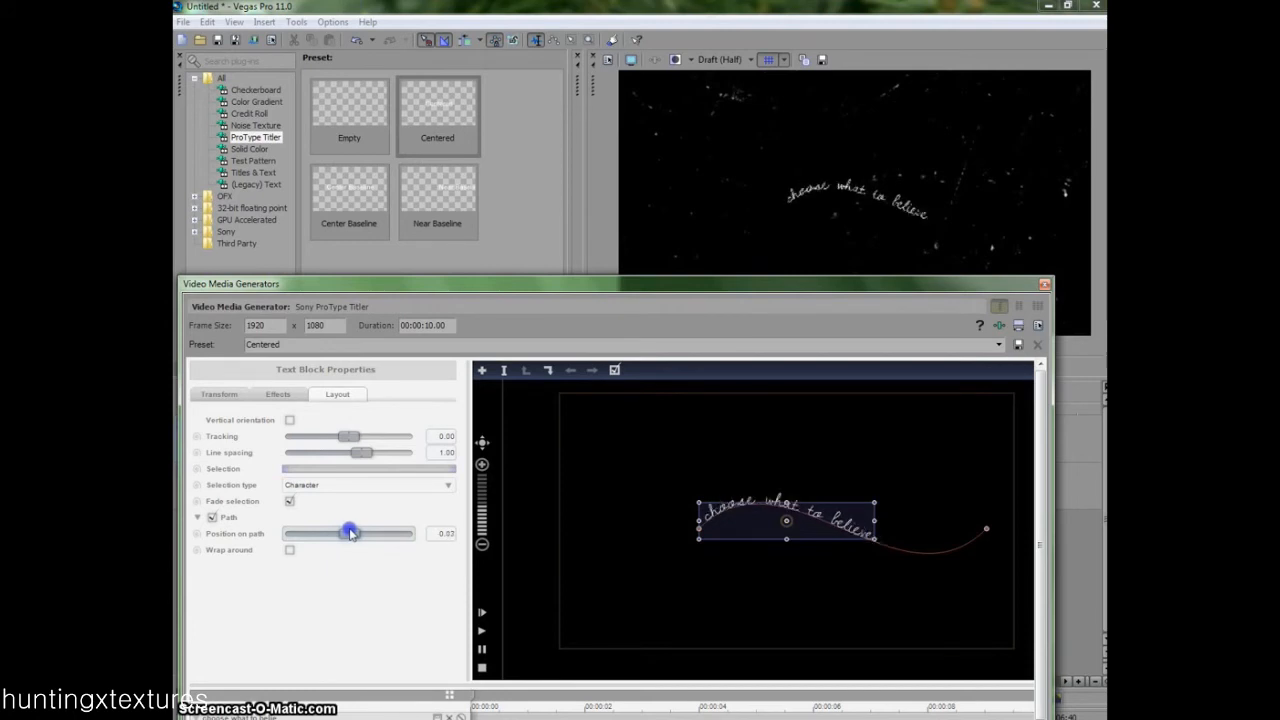
pyautogui.click(907, 552)
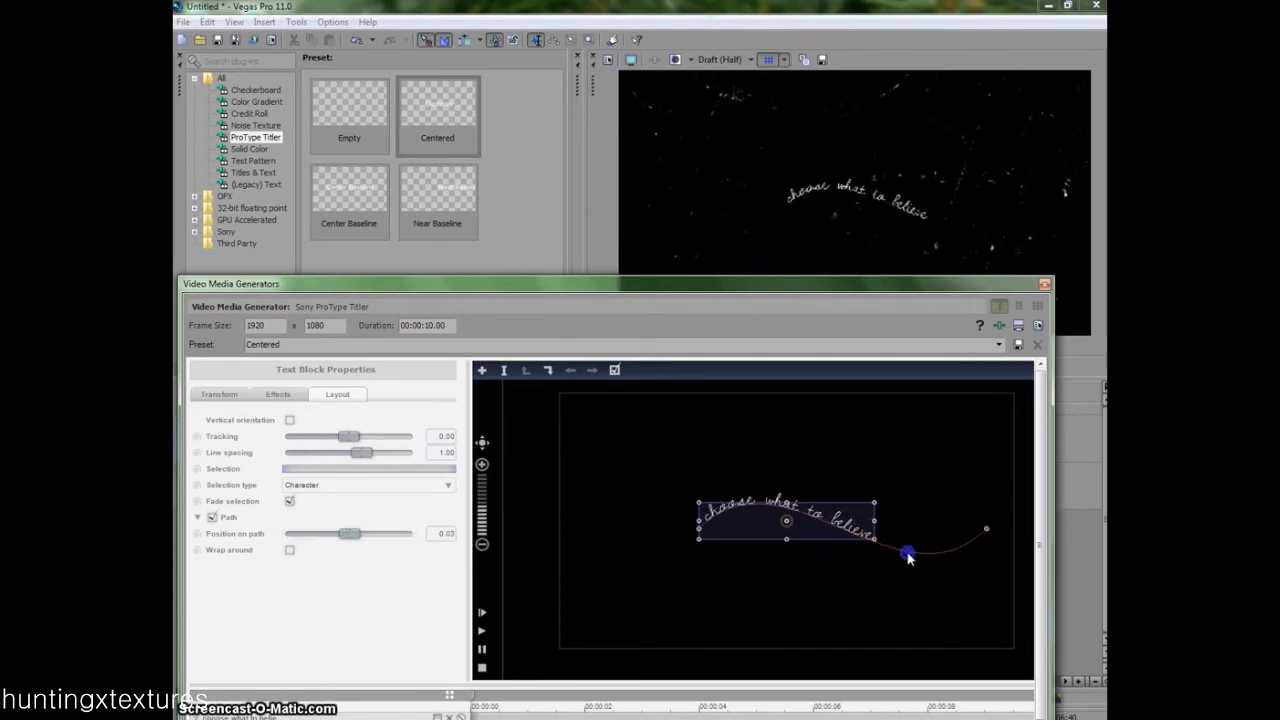
# - Lower the text path's end point, reshape the curve with its handle, and set the position on path to 0.07
pyautogui.moveTo(988, 527); pyautogui.dragTo(974, 555)
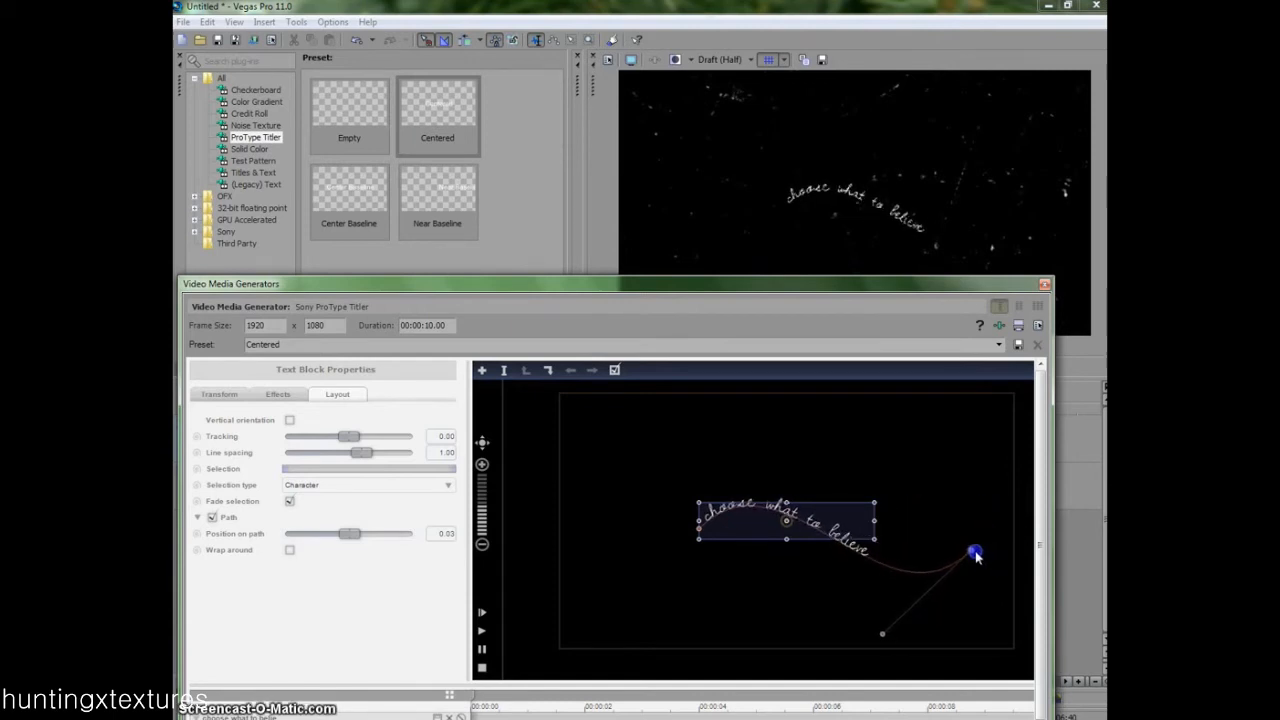
pyautogui.moveTo(885, 636); pyautogui.dragTo(1006, 601)
pyautogui.click(316, 521)
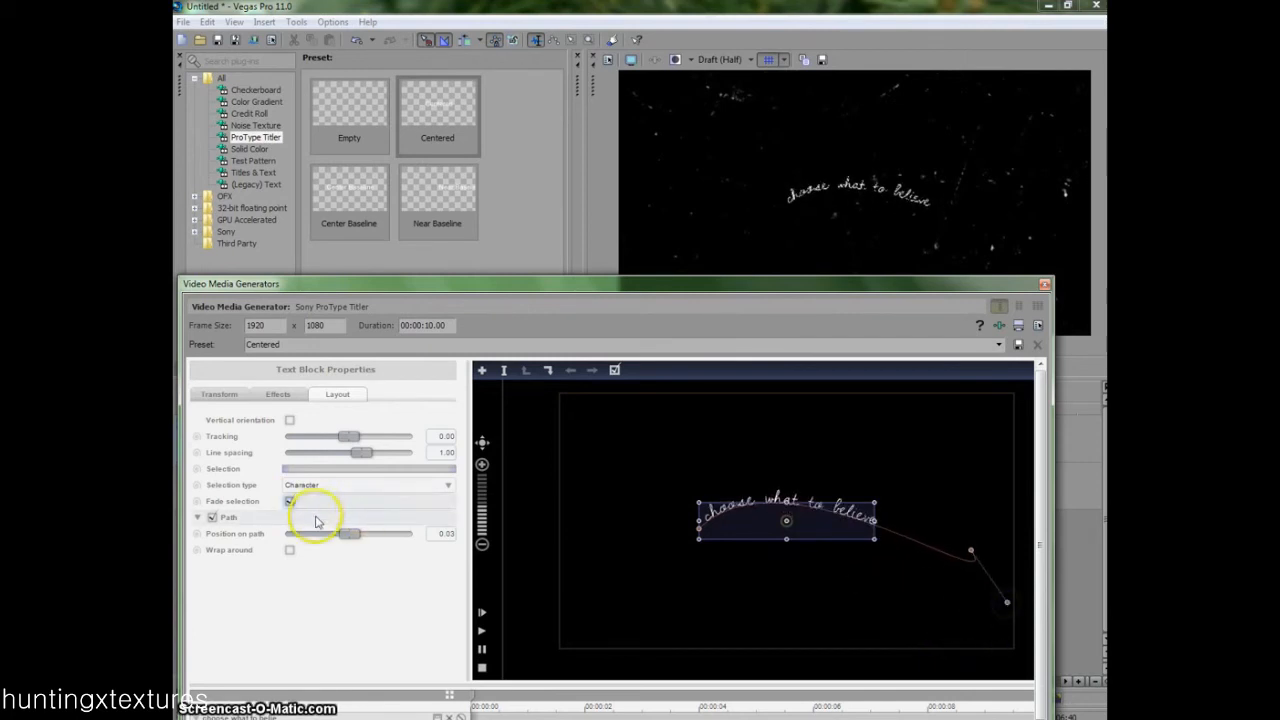
pyautogui.click(353, 533)
pyautogui.moveTo(355, 533); pyautogui.dragTo(353, 533)
# - Extend the text path's start point outward, reshape the curve at both ends with their handles, and close the title generator
pyautogui.click(699, 531)
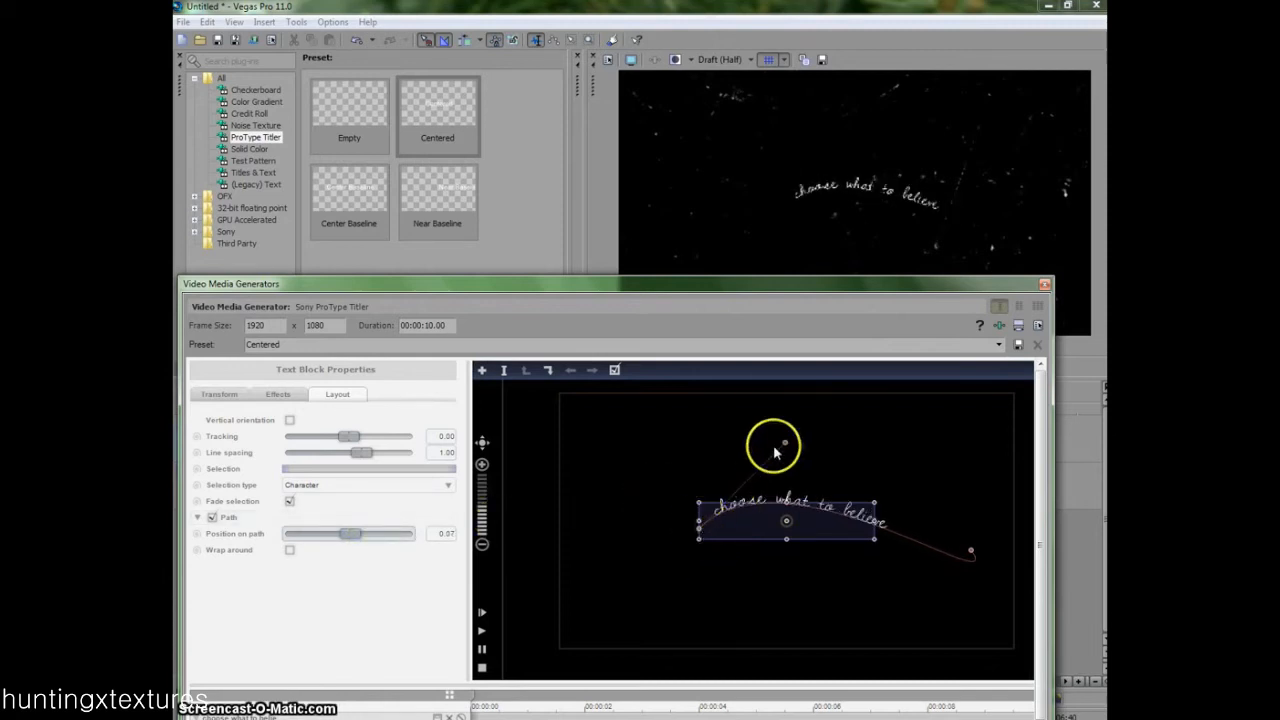
pyautogui.moveTo(785, 440); pyautogui.dragTo(709, 455)
pyautogui.moveTo(704, 452); pyautogui.dragTo(676, 455)
pyautogui.moveTo(621, 537); pyautogui.dragTo(595, 537)
pyautogui.click(891, 557)
pyautogui.moveTo(895, 560); pyautogui.dragTo(936, 583)
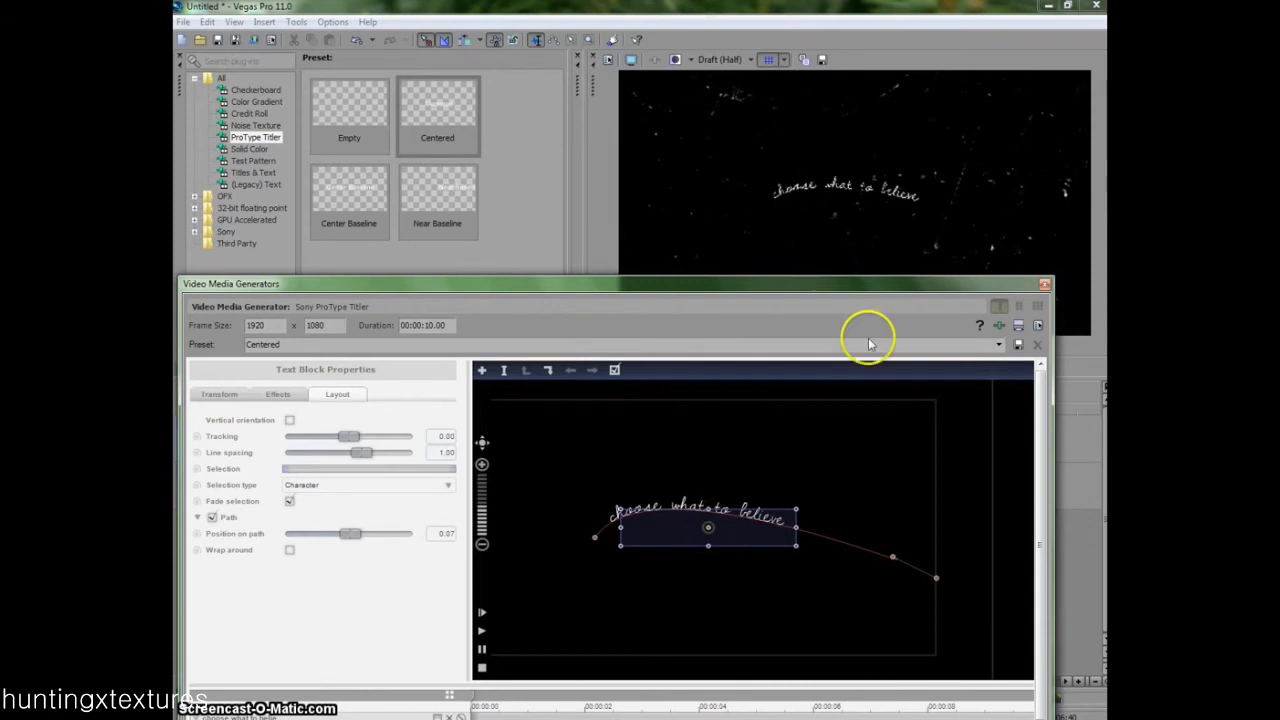
pyautogui.click(1045, 285)
# - Insert a new video track and place it between the title track and the texture track
pyautogui.rightClick(416, 582)
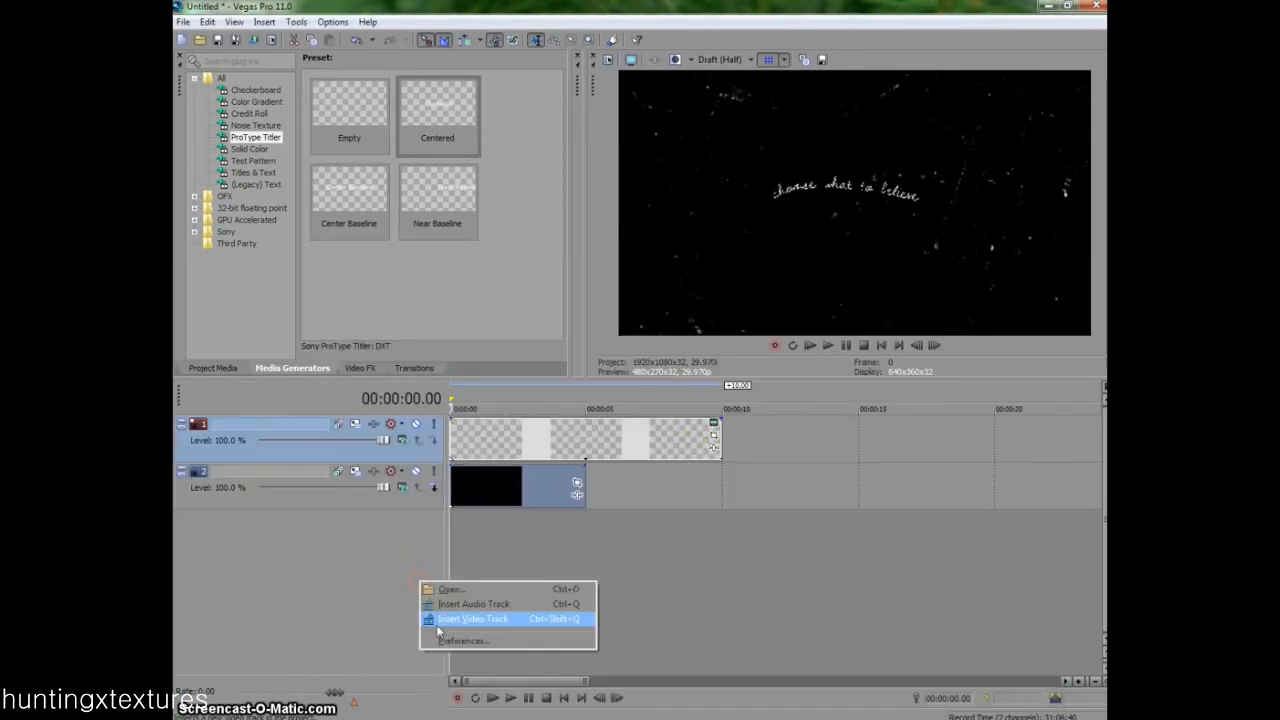
pyautogui.click(470, 619)
pyautogui.click(423, 445)
pyautogui.moveTo(406, 446); pyautogui.dragTo(415, 508)
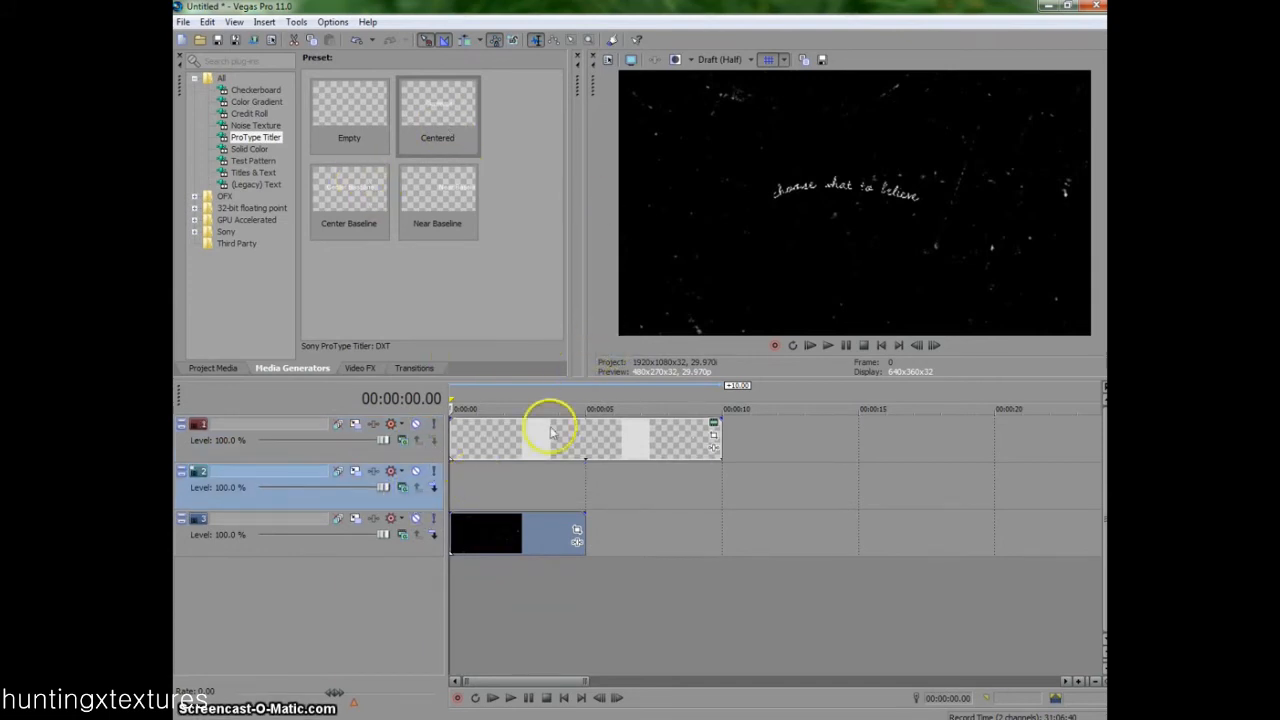
# - Place a second copy of the ProType Titler media on the empty middle track and close its generator window
pyautogui.click(474, 443)
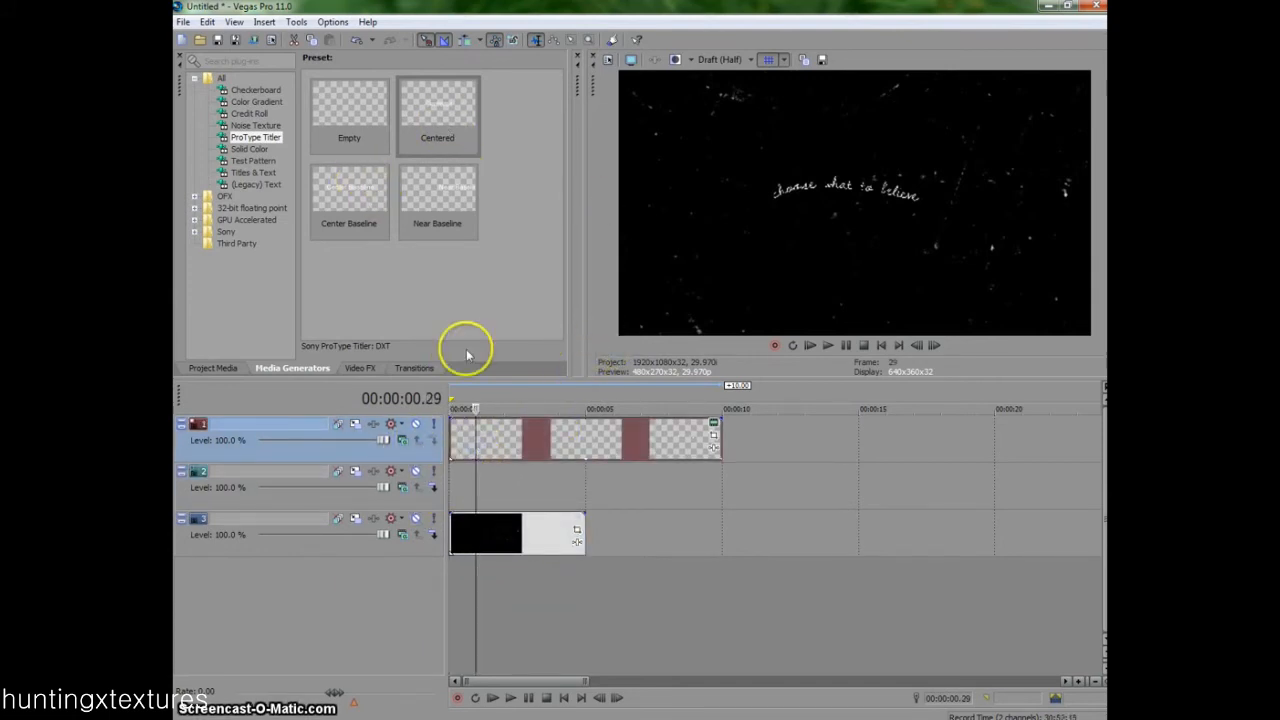
pyautogui.click(226, 369)
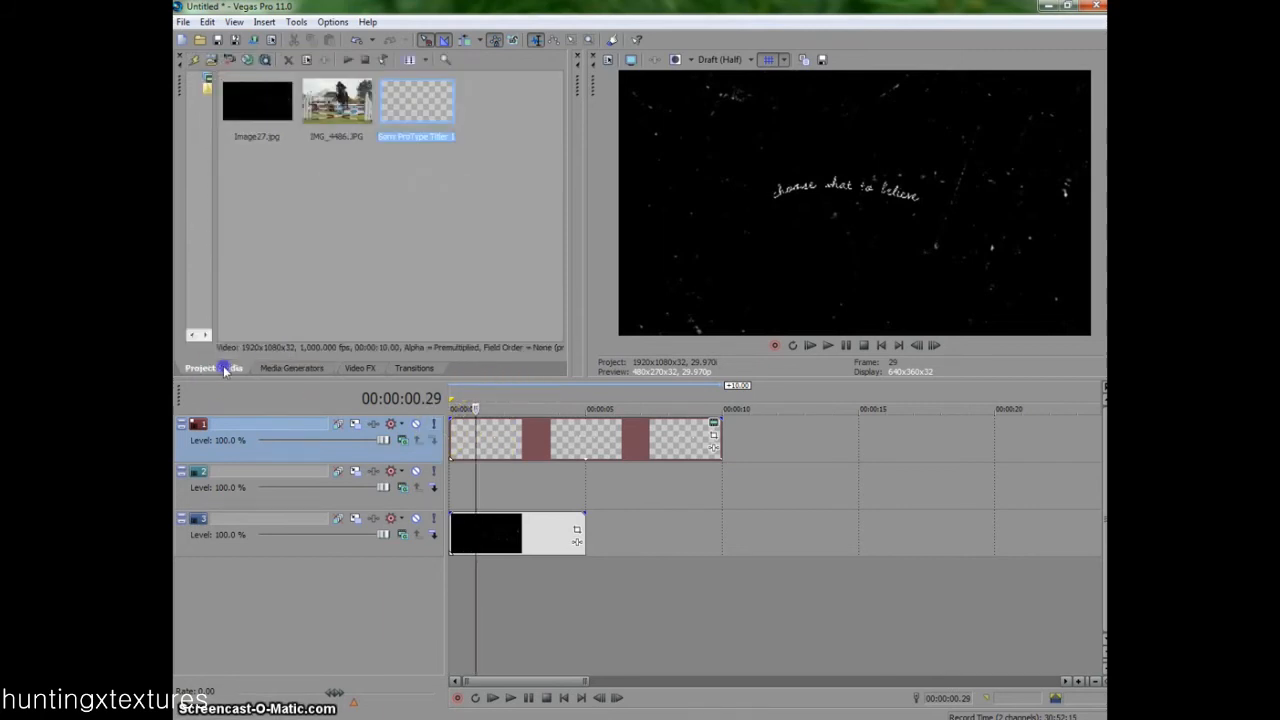
pyautogui.moveTo(471, 504); pyautogui.dragTo(441, 491)
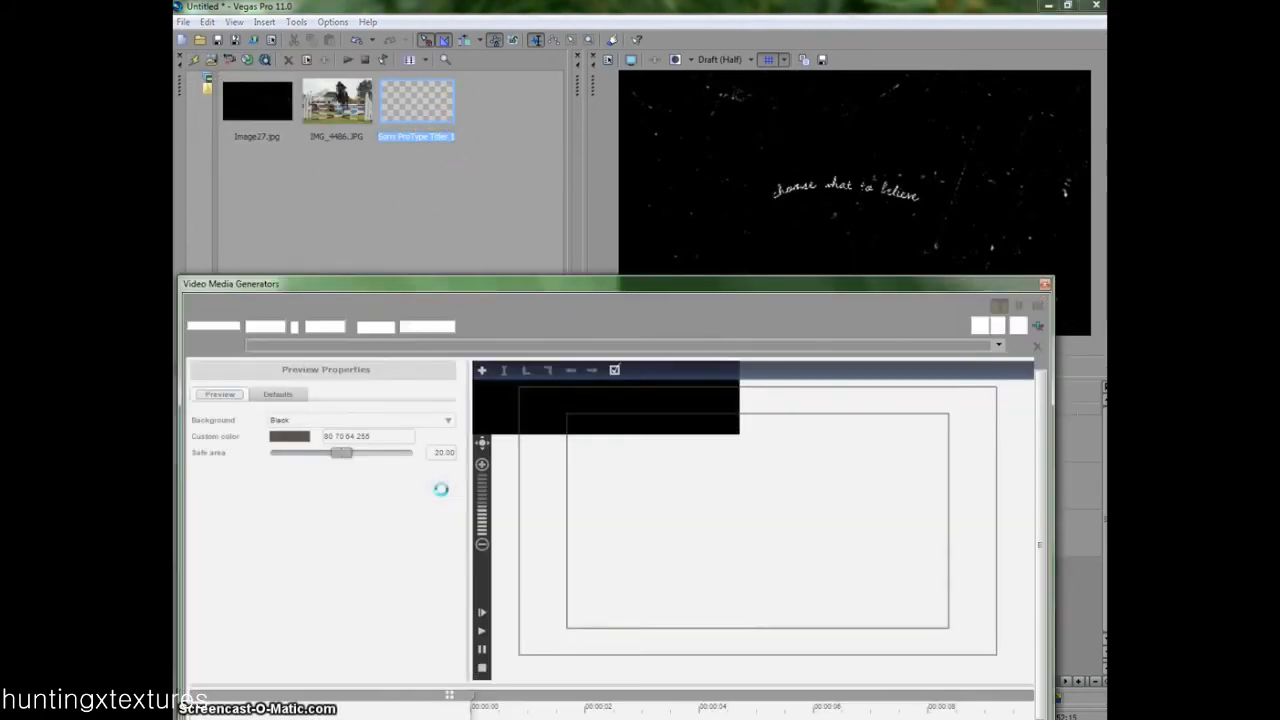
pyautogui.click(1043, 285)
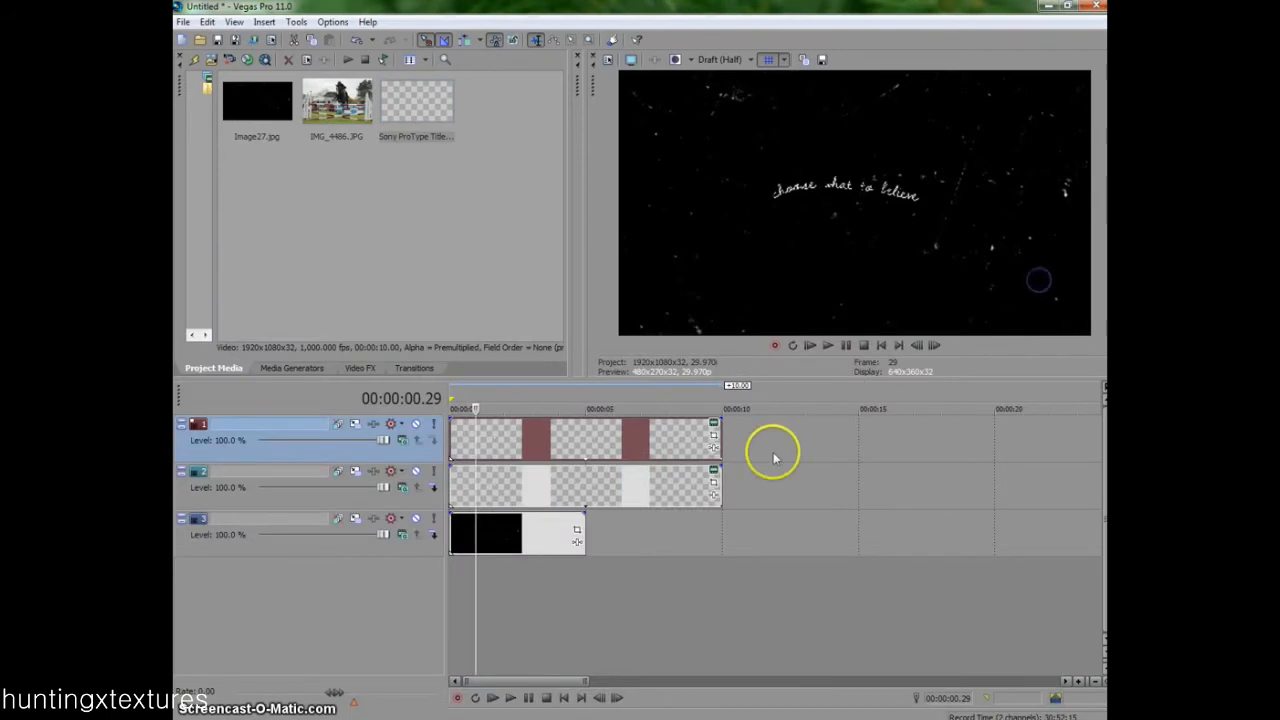
# - Enlarge the copied title by cropping its frame to 840 by 472.5 and shift it below the original title
pyautogui.click(711, 486)
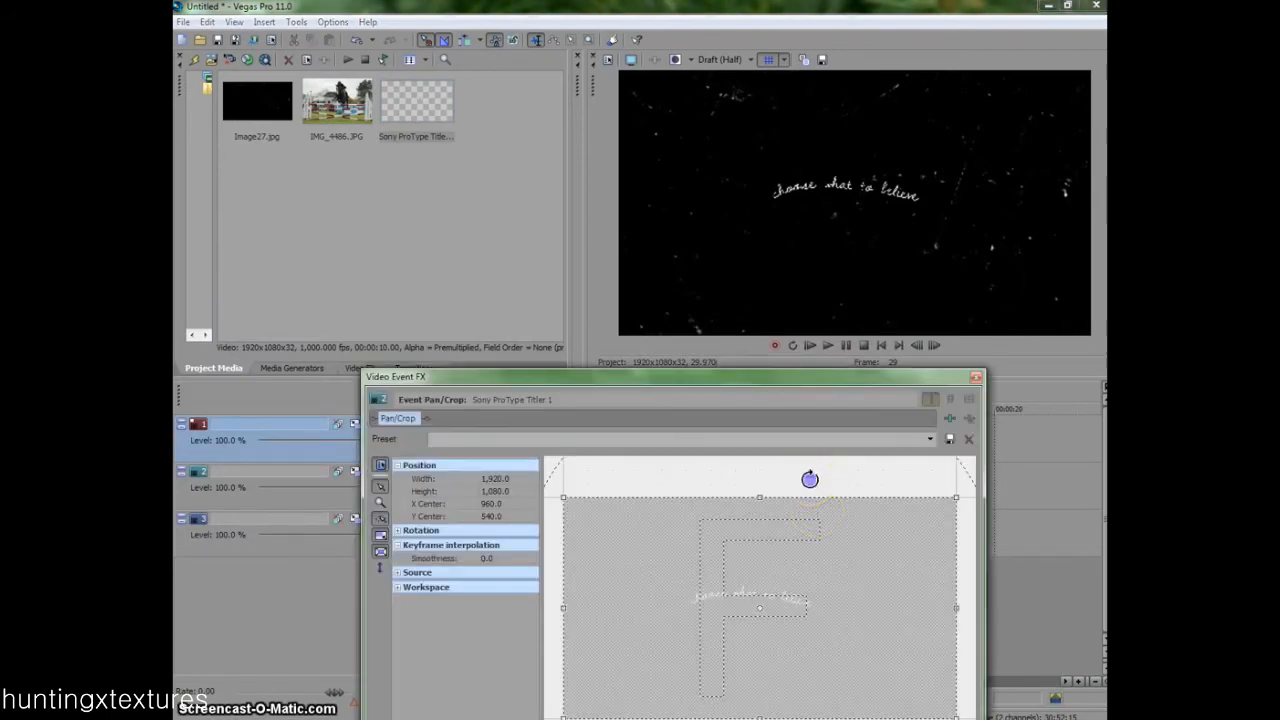
pyautogui.scroll(-2, 809, 479)
pyautogui.moveTo(793, 536)
pyautogui.mouseDown()
pyautogui.moveTo(800, 491)
pyautogui.moveTo(811, 517)
pyautogui.moveTo(800, 514)
pyautogui.mouseUp()
pyautogui.moveTo(846, 556); pyautogui.dragTo(765, 559)
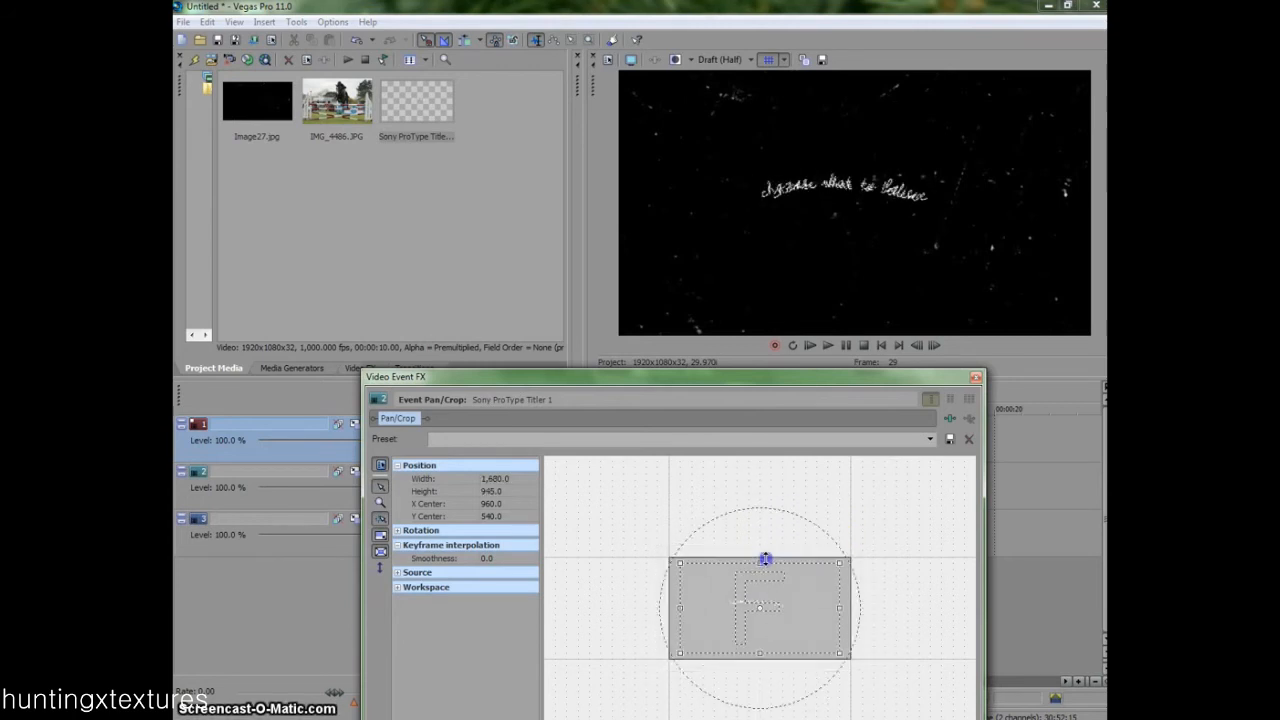
pyautogui.moveTo(786, 602); pyautogui.dragTo(789, 568)
pyautogui.moveTo(839, 530); pyautogui.dragTo(807, 554)
pyautogui.moveTo(688, 588); pyautogui.dragTo(736, 588)
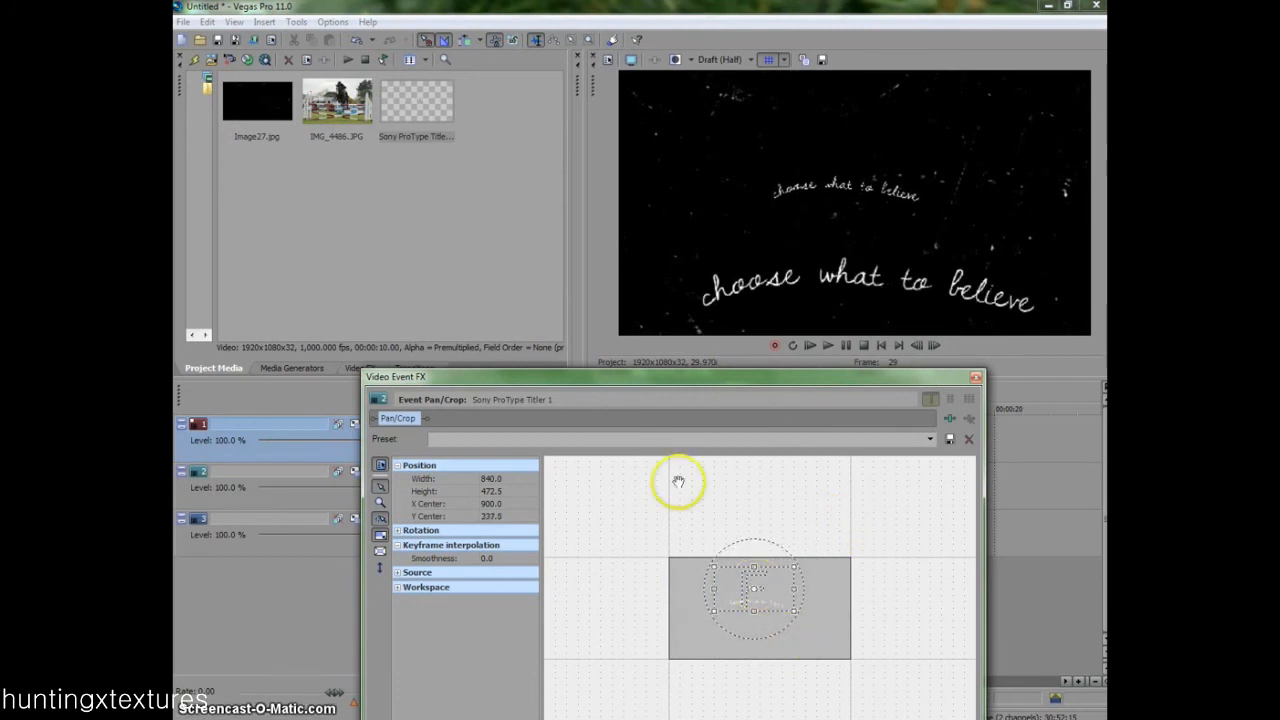
pyautogui.click(975, 377)
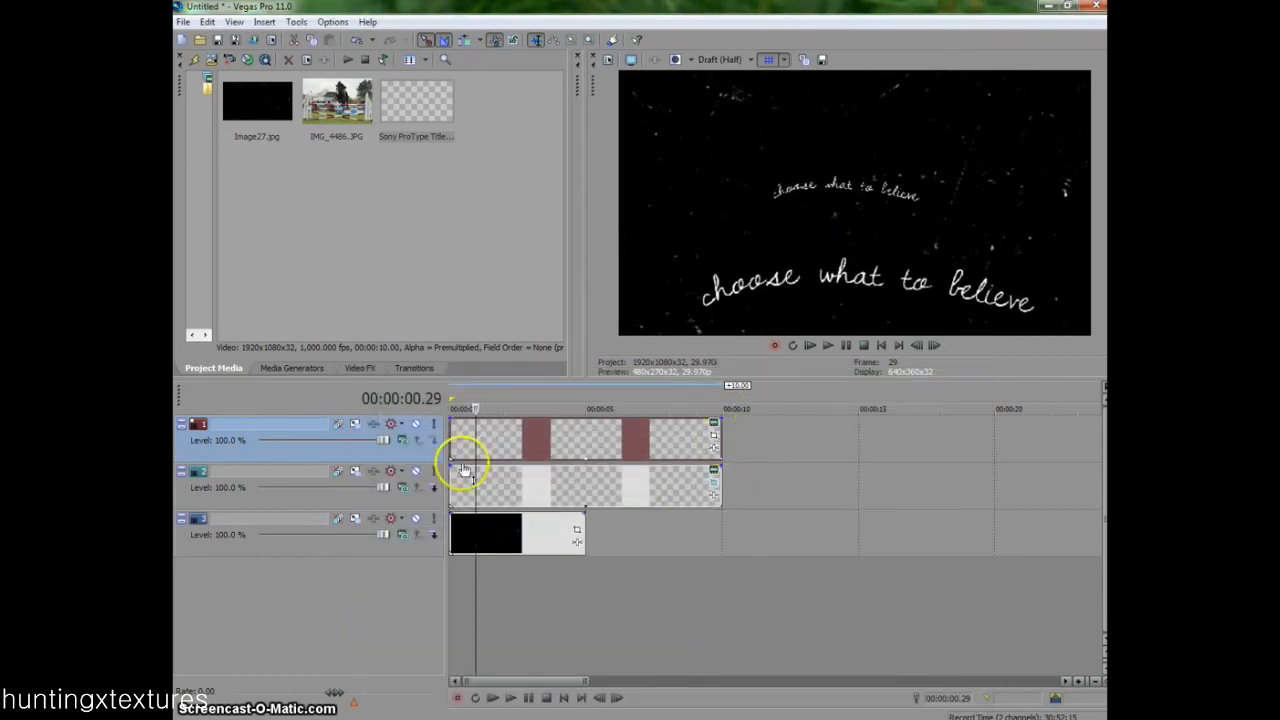
# - Delete the copied title event and its middle track
pyautogui.moveTo(383, 487); pyautogui.dragTo(501, 487)
pyautogui.click(501, 488)
pyautogui.press('Delete')
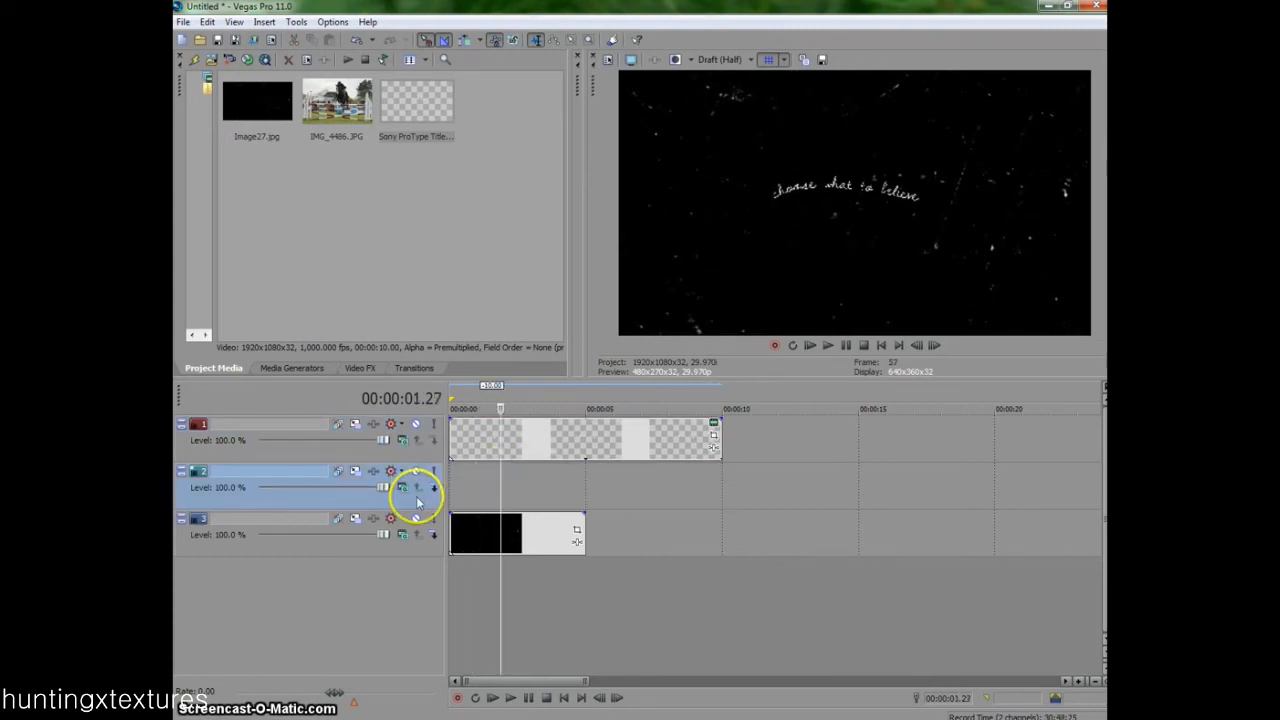
pyautogui.press('Delete')
# - Extend the texture event to the title's length and add IMG_4486.JPG on a new track beneath it
pyautogui.moveTo(502, 441)
pyautogui.mouseDown()
pyautogui.moveTo(425, 436)
pyautogui.moveTo(611, 463)
pyautogui.moveTo(484, 457)
pyautogui.mouseUp()
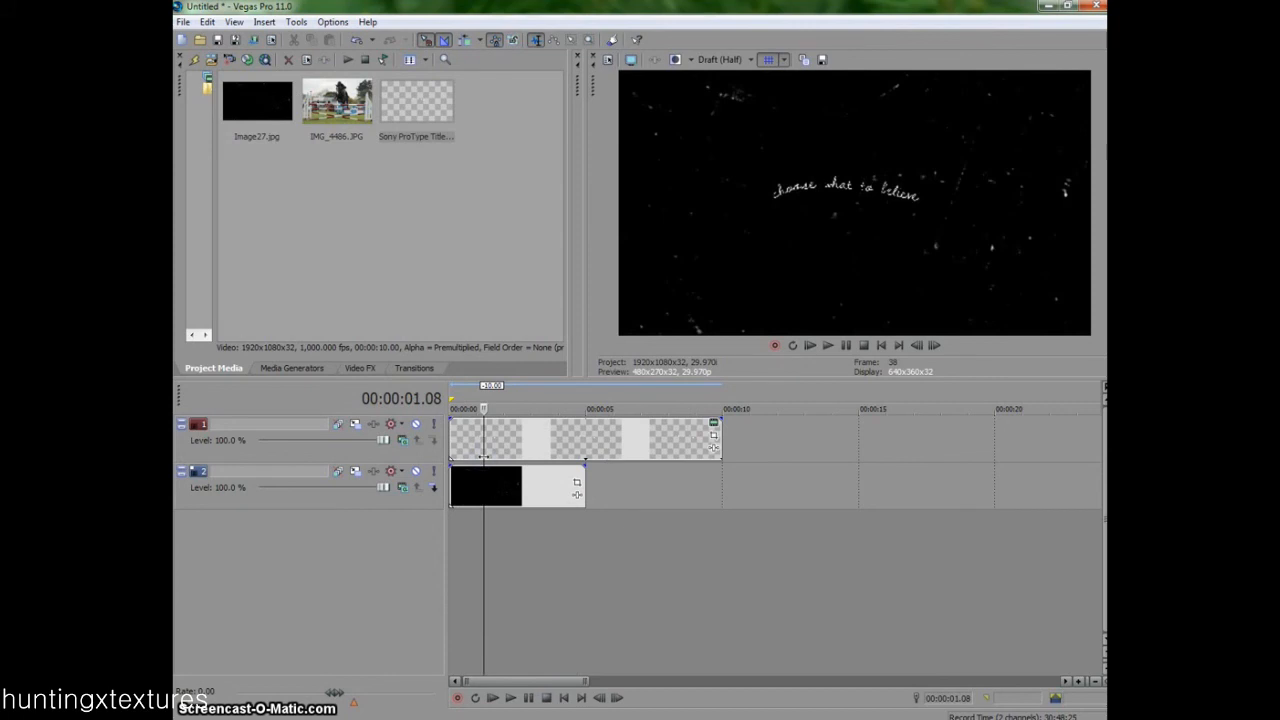
pyautogui.moveTo(583, 490); pyautogui.dragTo(720, 488)
pyautogui.moveTo(337, 105); pyautogui.dragTo(510, 529)
# - Crop the horse image with the 16:9 Widescreen TV aspect ratio preset and extend its event to the title's length
pyautogui.click(576, 529)
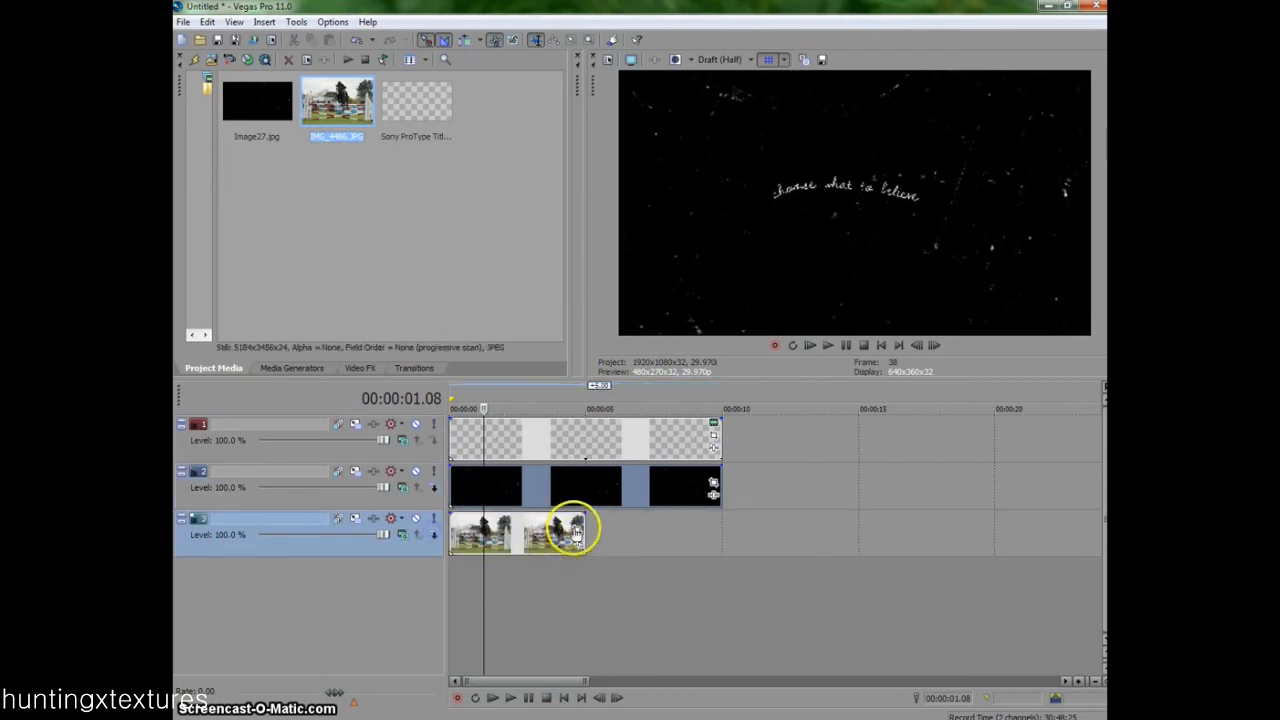
pyautogui.click(926, 445)
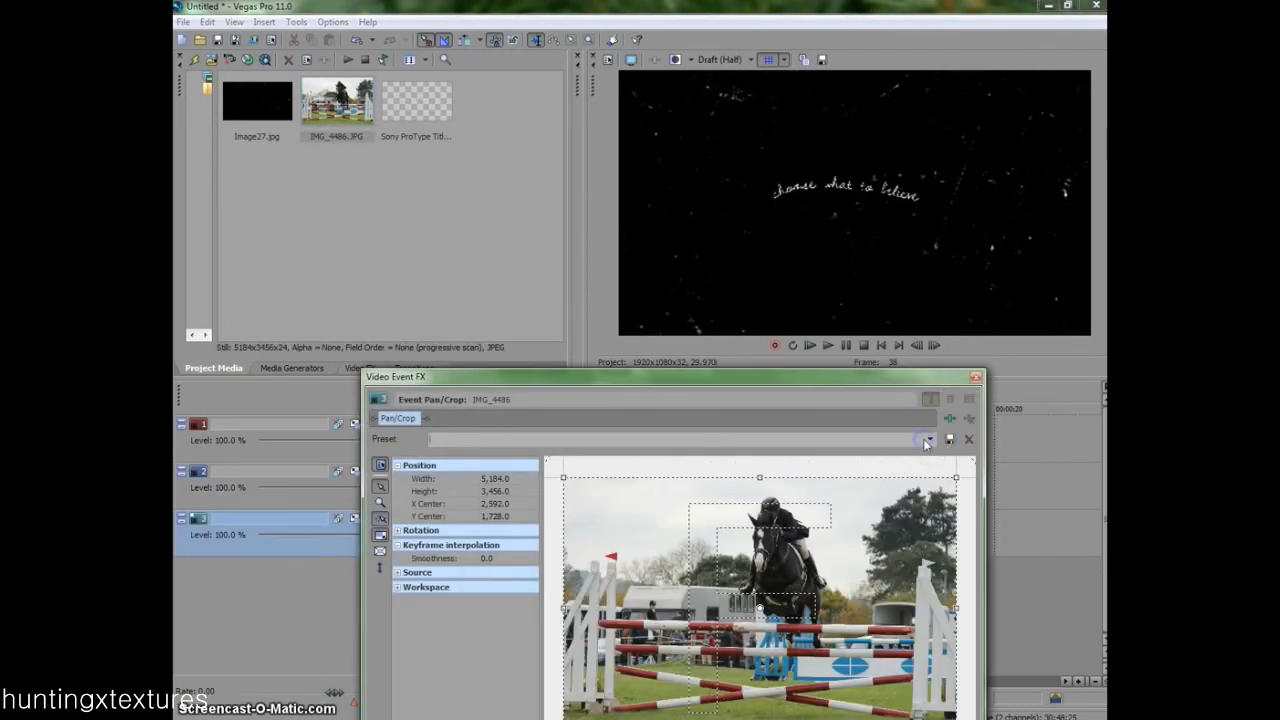
pyautogui.click(916, 486)
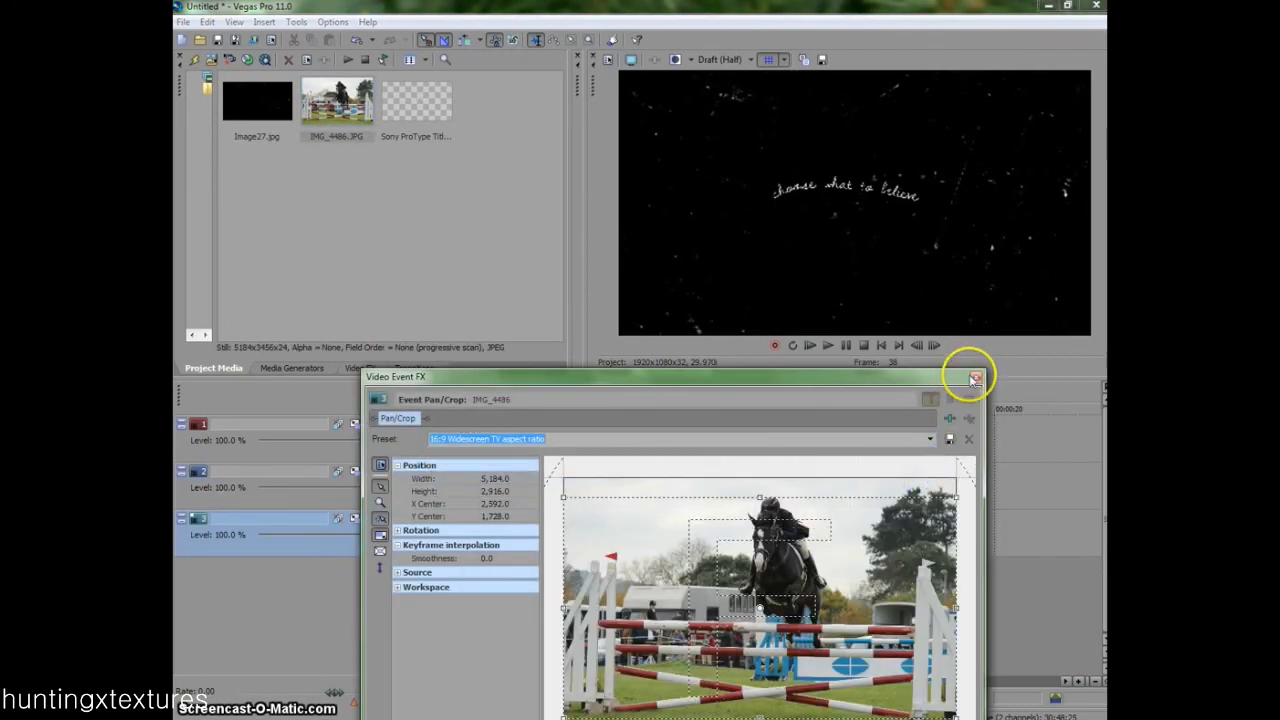
pyautogui.click(975, 379)
pyautogui.moveTo(585, 529); pyautogui.dragTo(718, 533)
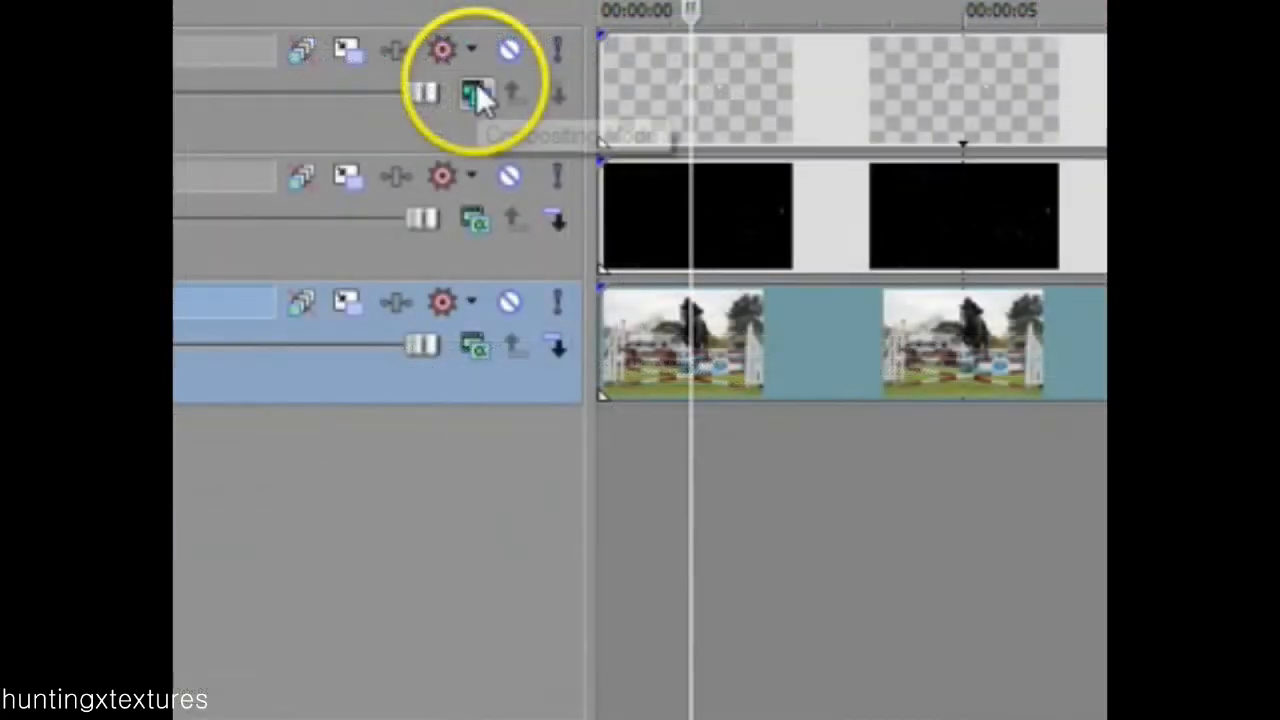
# - Change the title track's compositing mode and set the texture track's compositing mode to Lighten
pyautogui.click(404, 440)
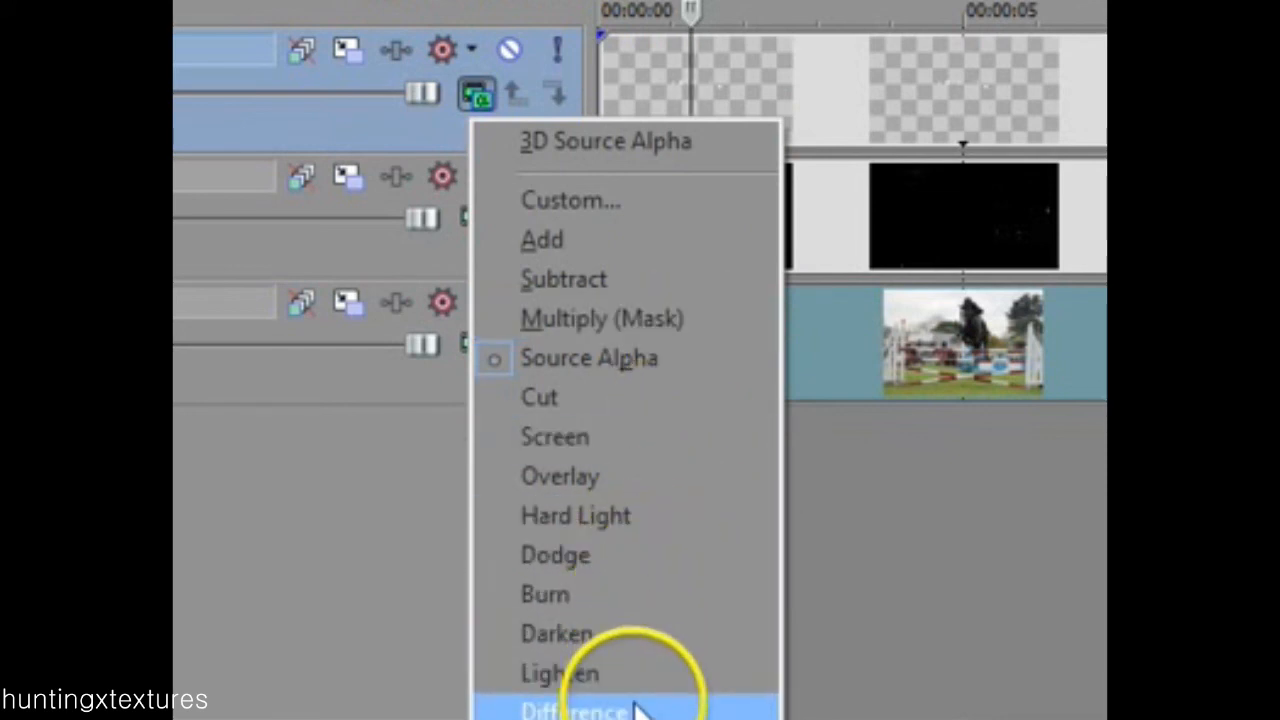
pyautogui.click(602, 458)
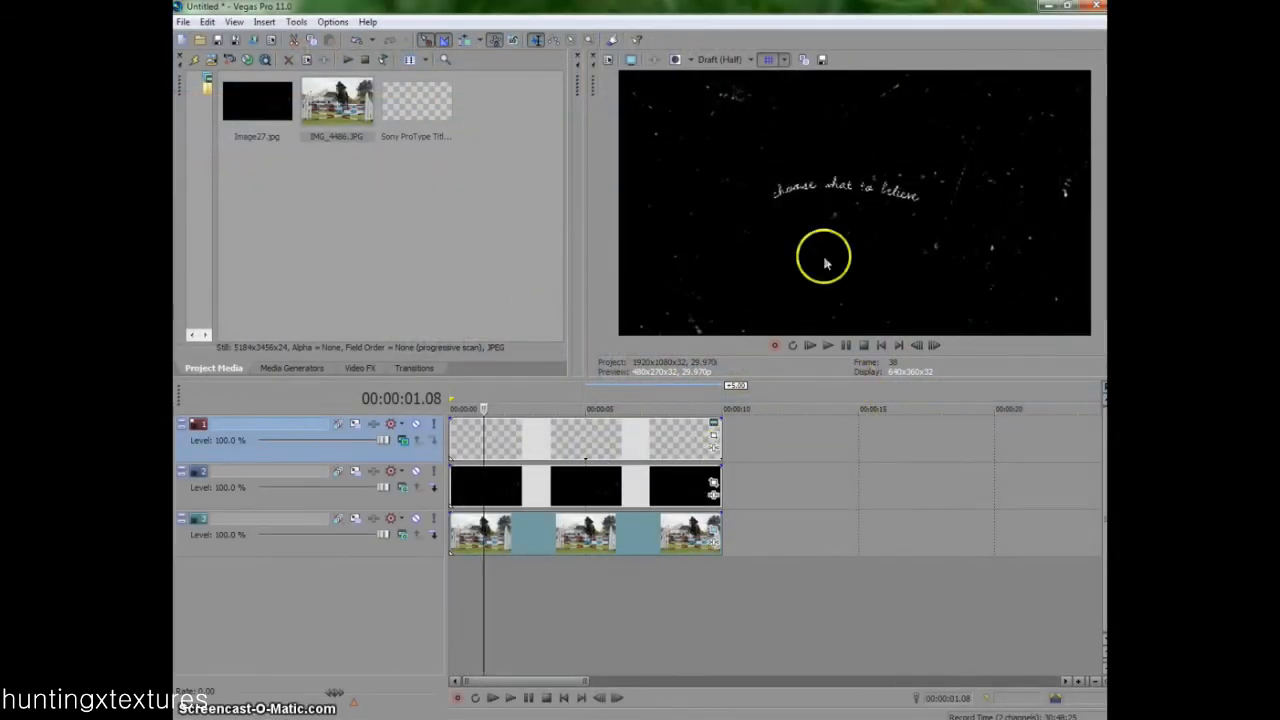
pyautogui.click(403, 487)
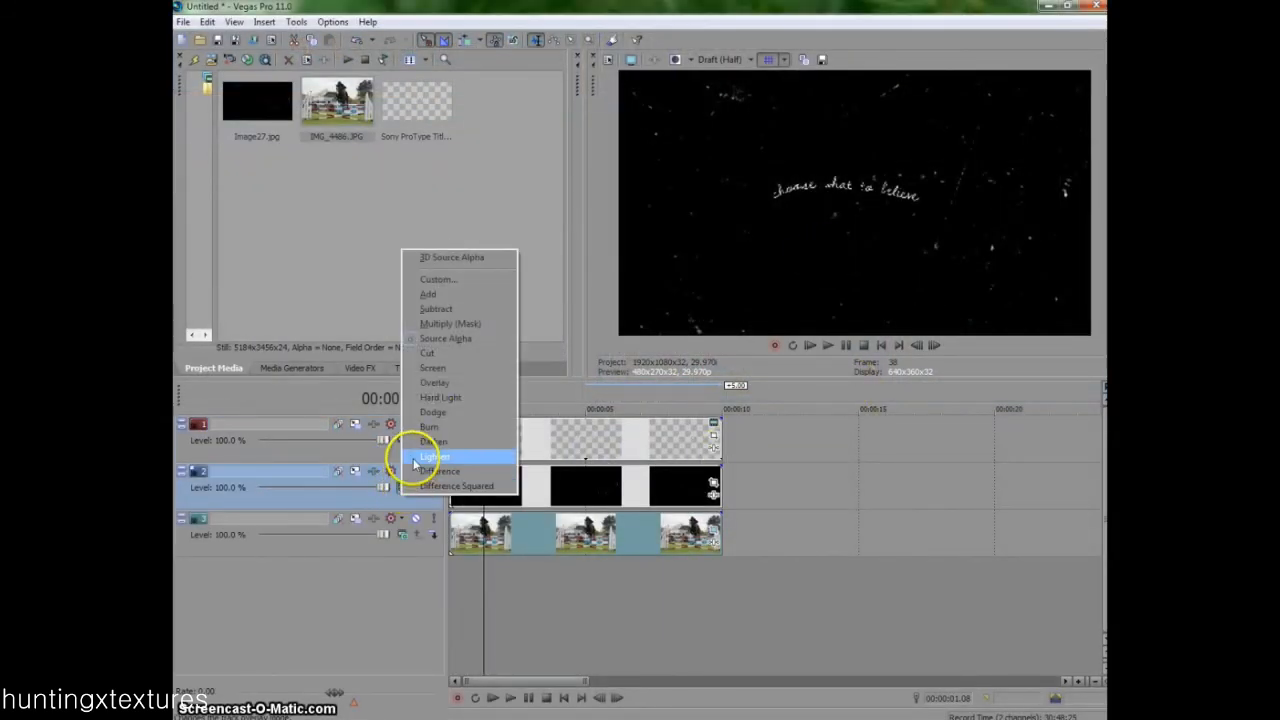
pyautogui.click(430, 457)
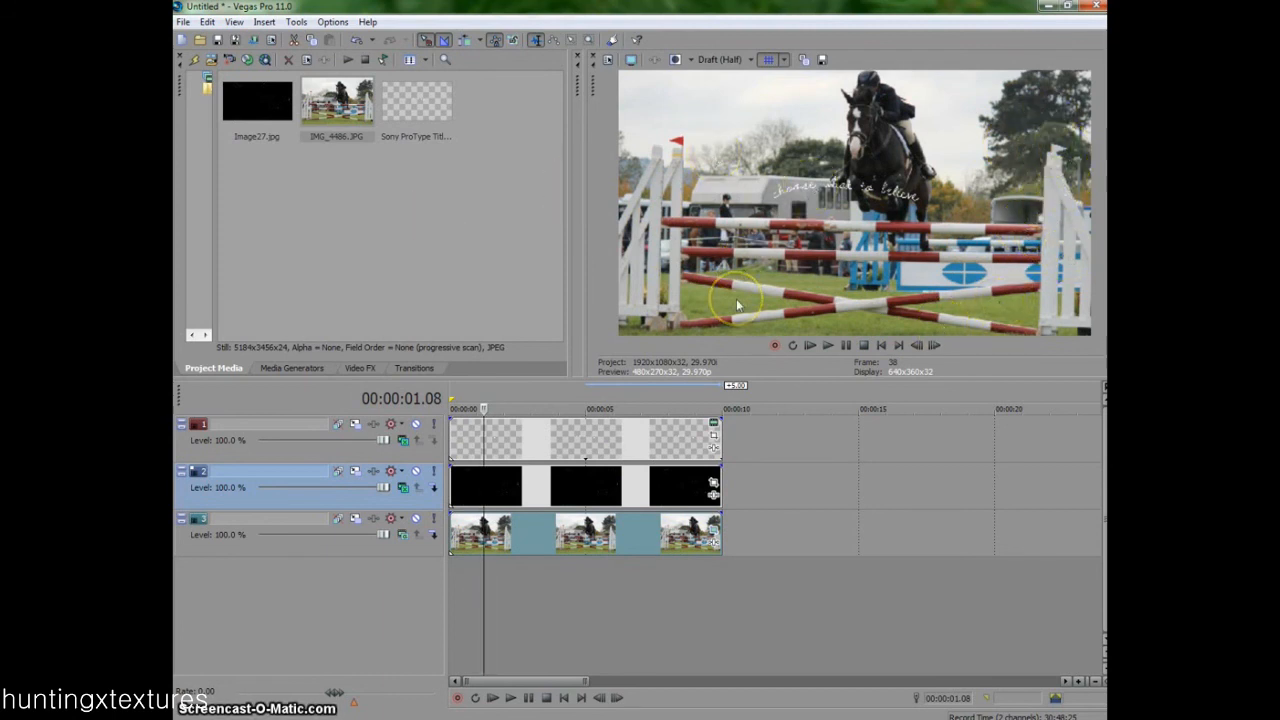
# - Try the Overlay compositing mode on the texture track at about 4 seconds
pyautogui.click(559, 486)
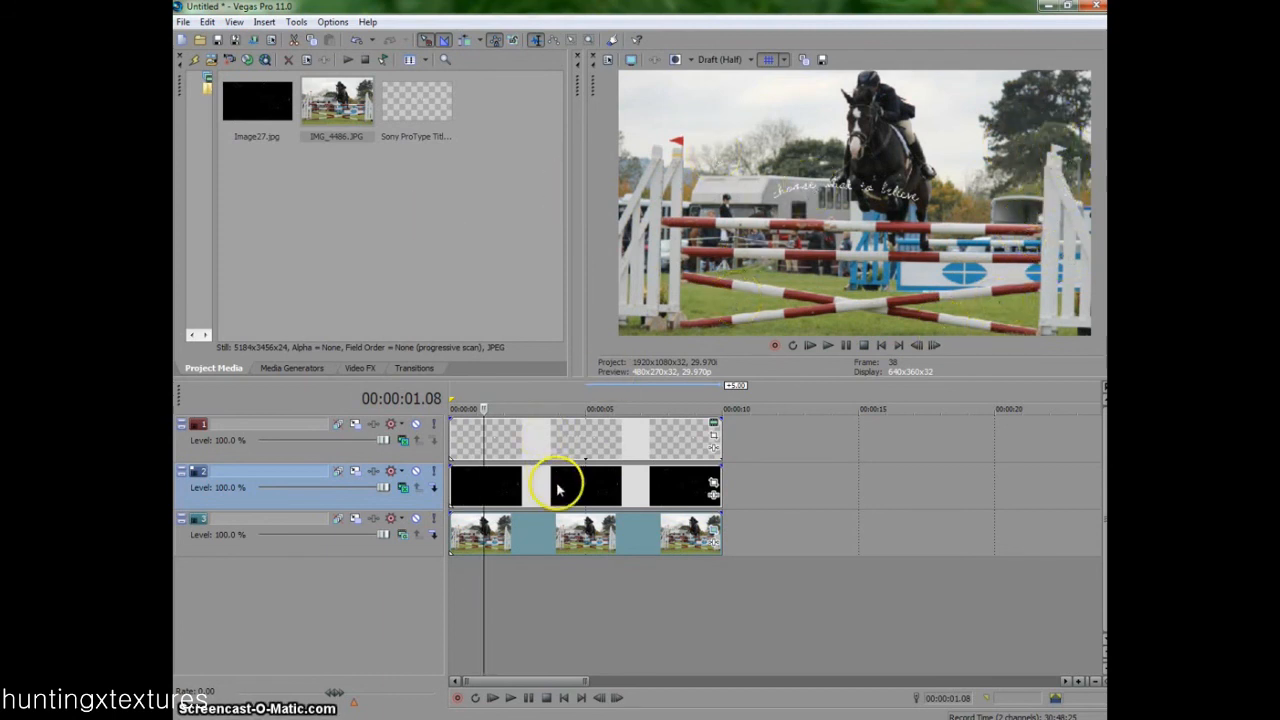
pyautogui.click(403, 488)
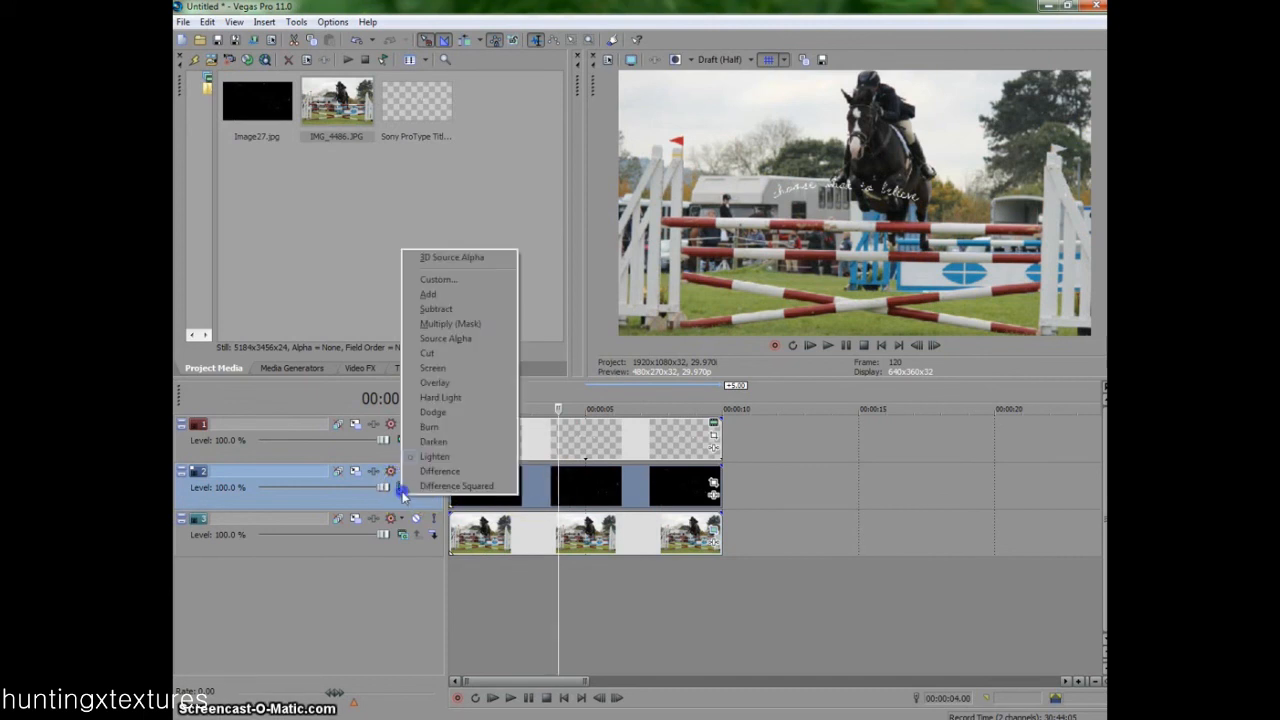
pyautogui.click(457, 384)
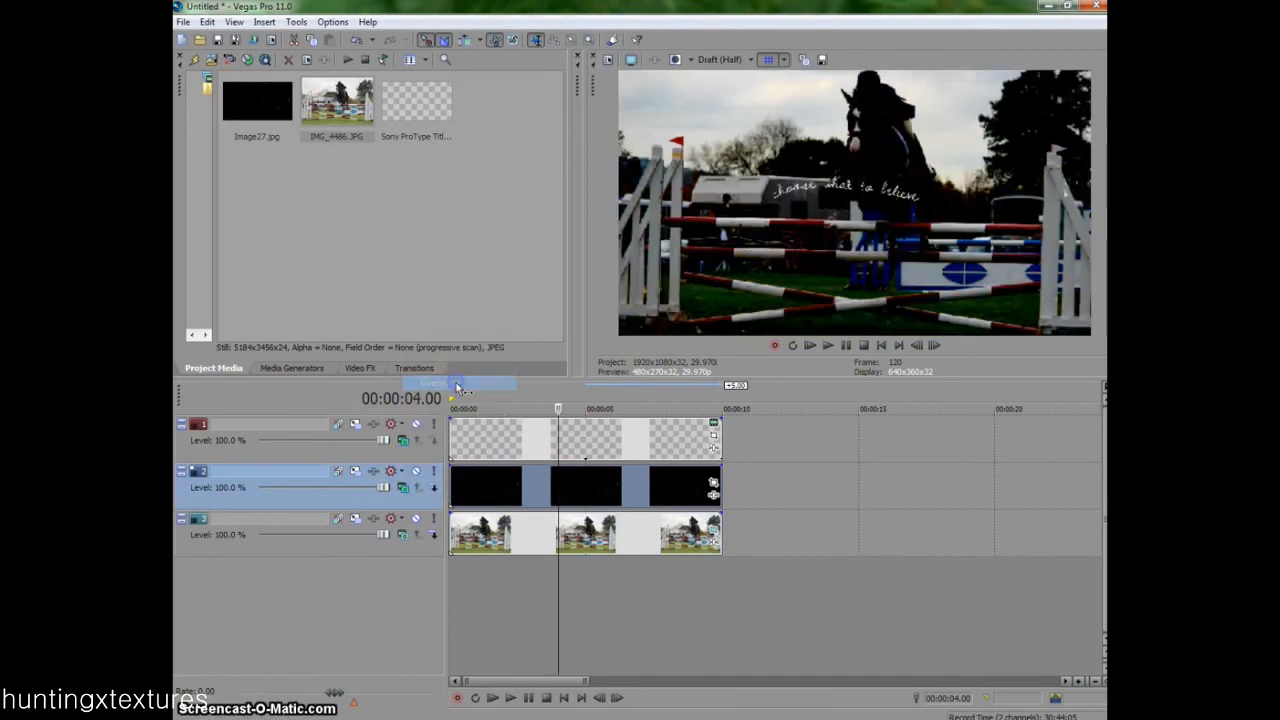
# - Set the texture track's compositing mode to Screen and place the playhead at 00:00:01.04
pyautogui.click(401, 487)
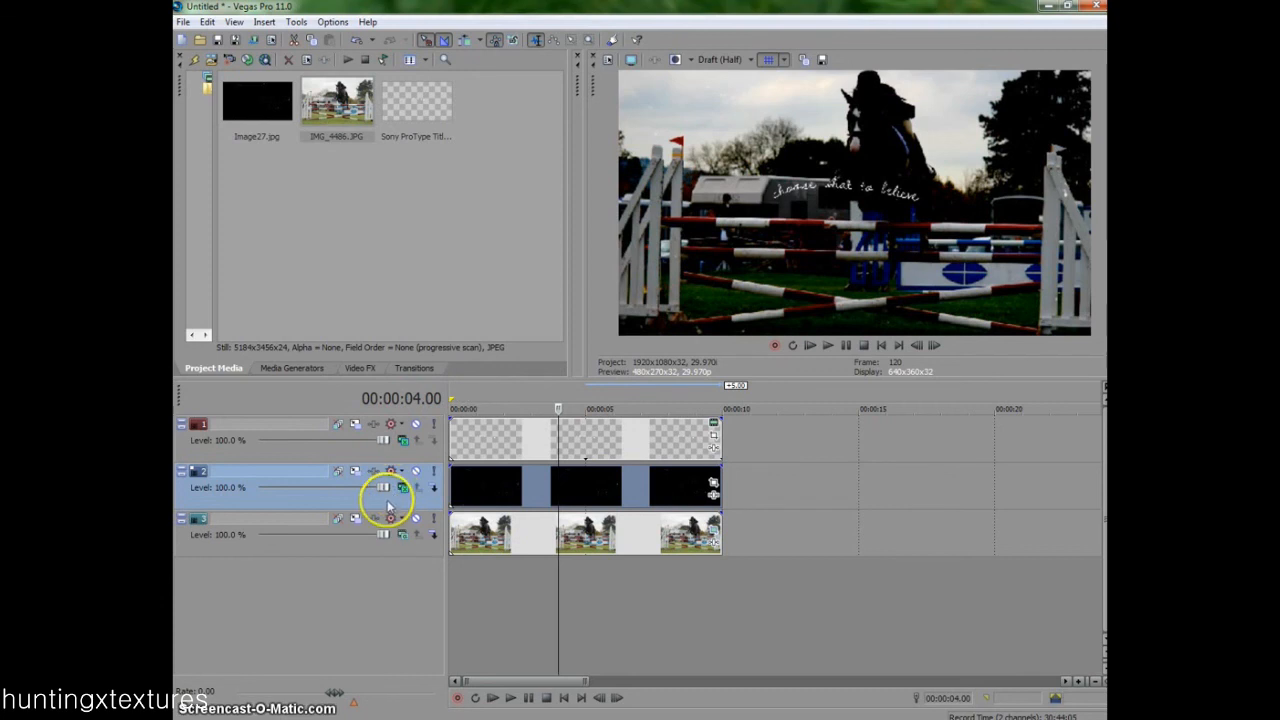
pyautogui.click(401, 487)
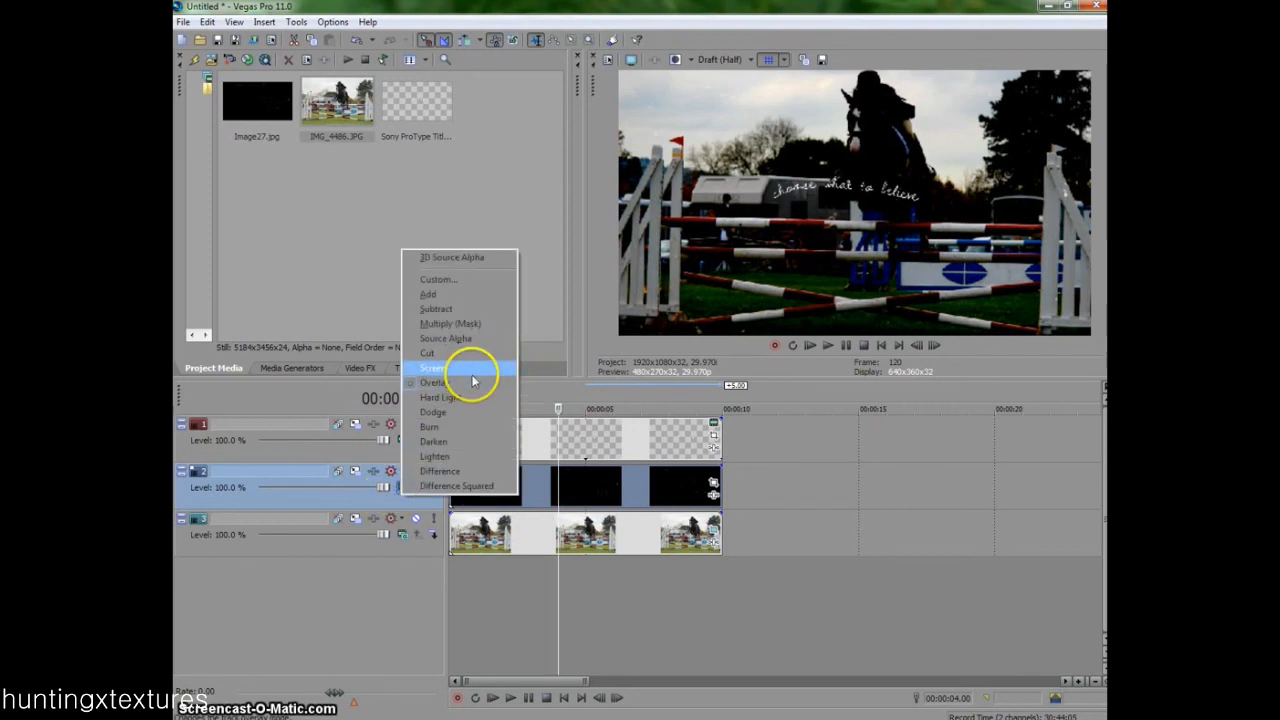
pyautogui.click(486, 361)
pyautogui.click(475, 605)
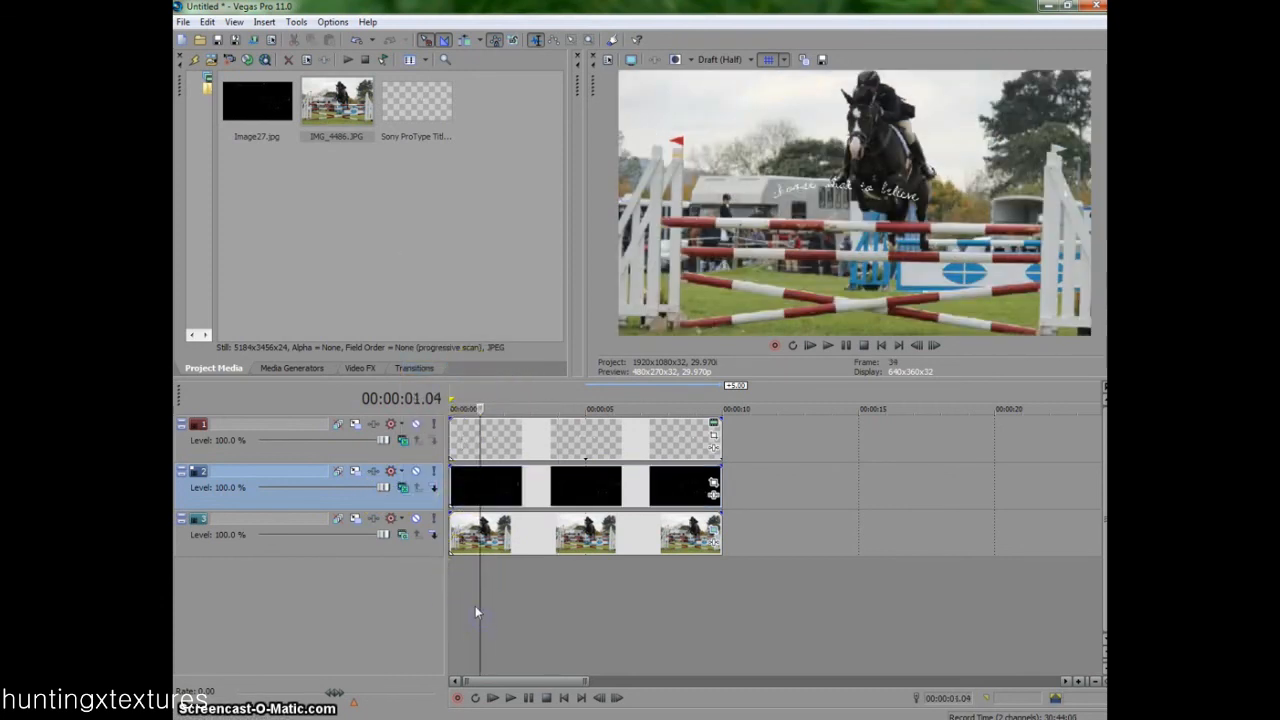
# - Mute the horse image's track
pyautogui.click(416, 519)
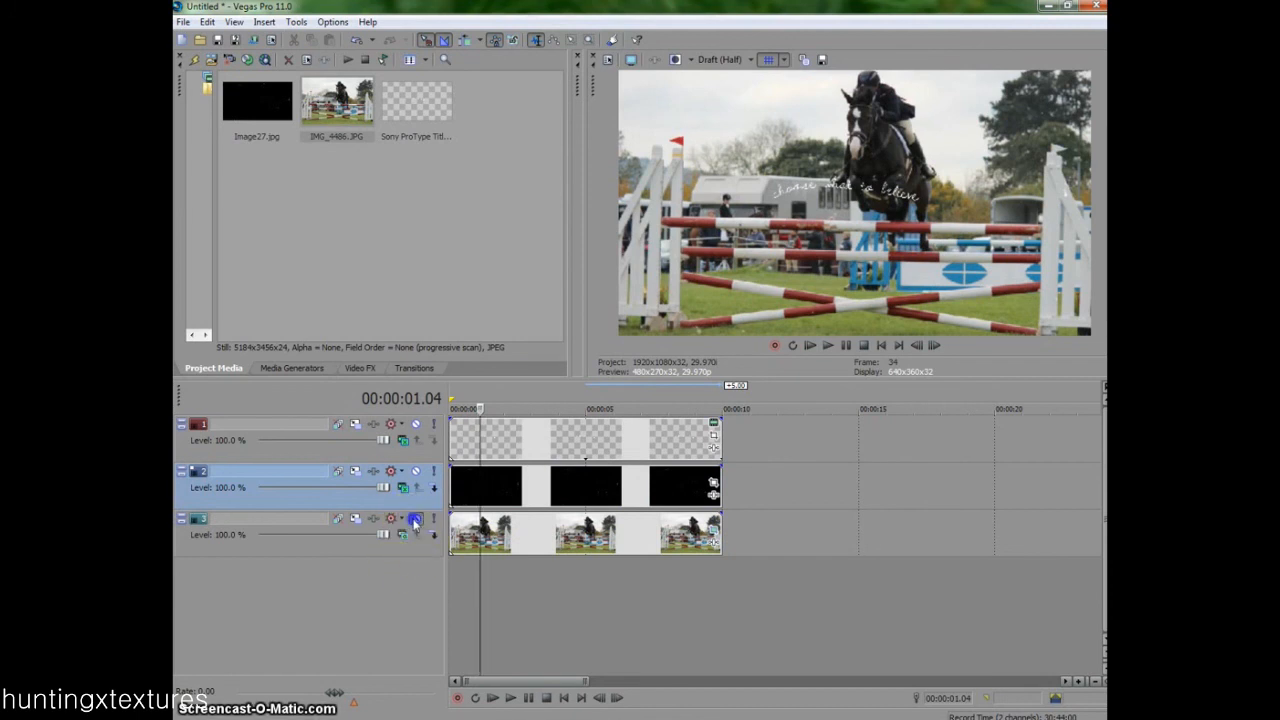